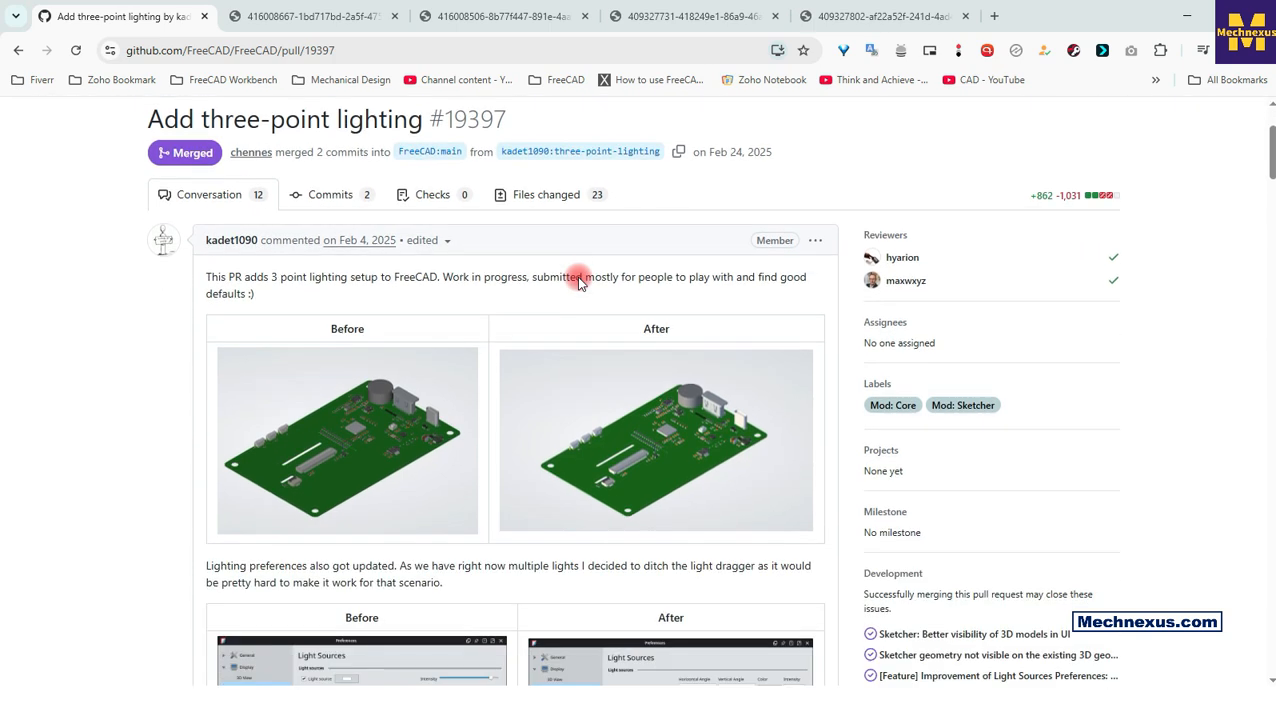
Examine the three-point lighting pull request and its before and after images of the circuit board and the Light Sources preferences
scroll(480, 305, "down", 2)
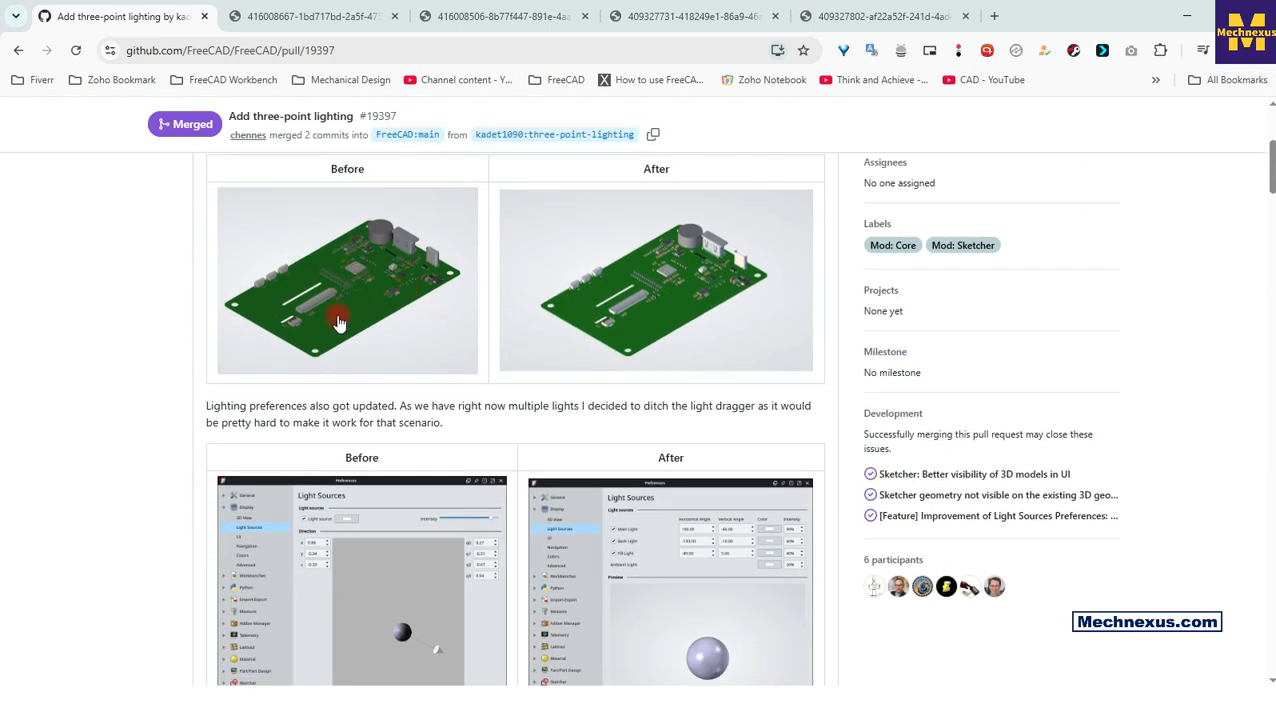
scroll(340, 322, "up", 1)
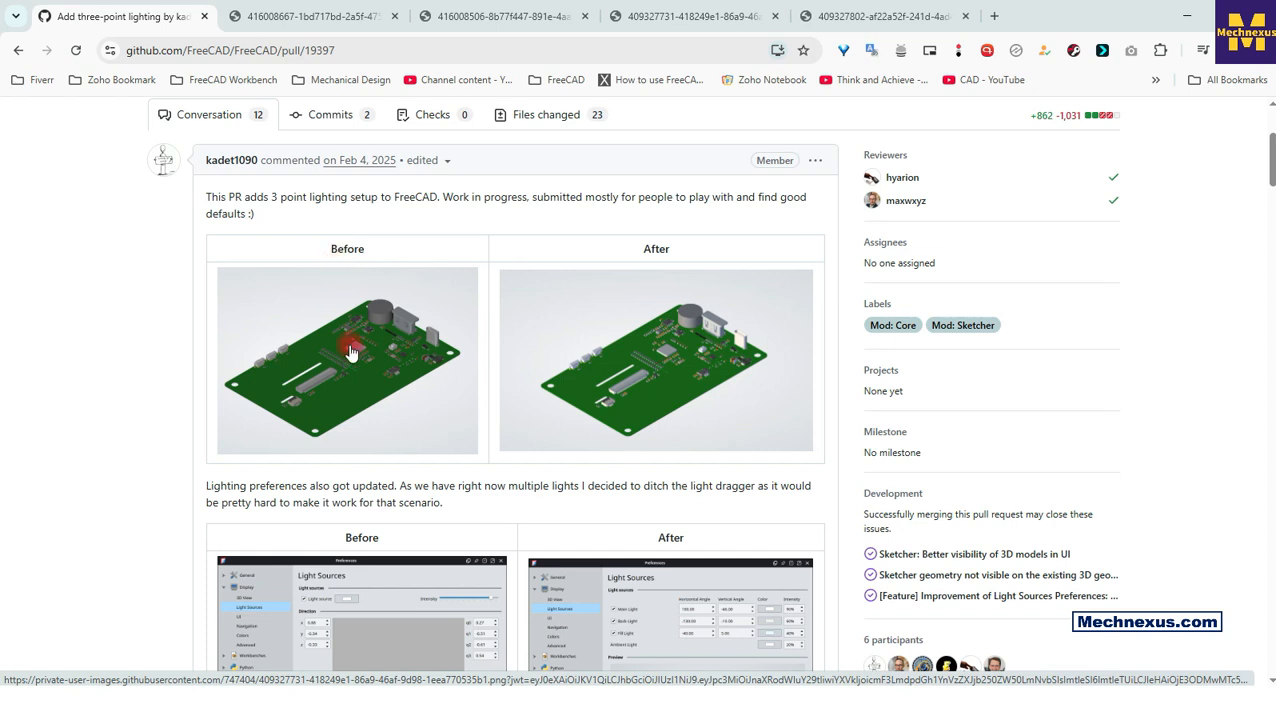
scroll(709, 407, "down", 3)
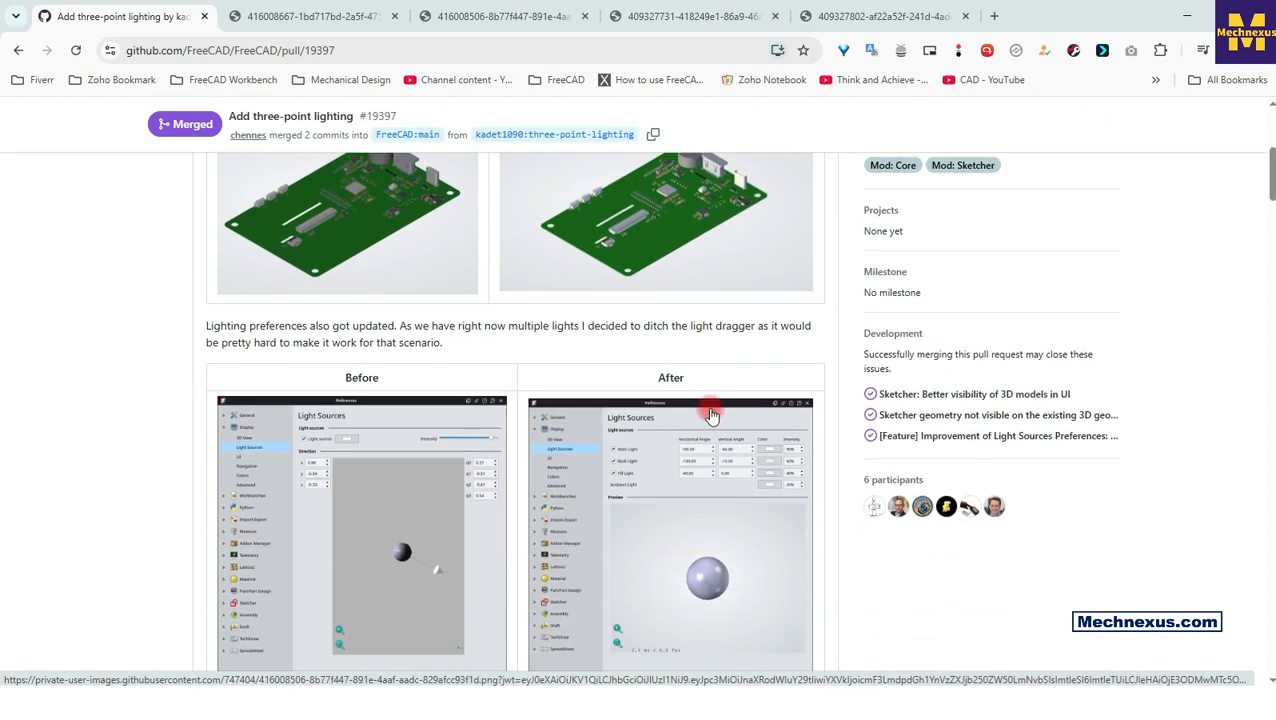
scroll(711, 413, "down", 3)
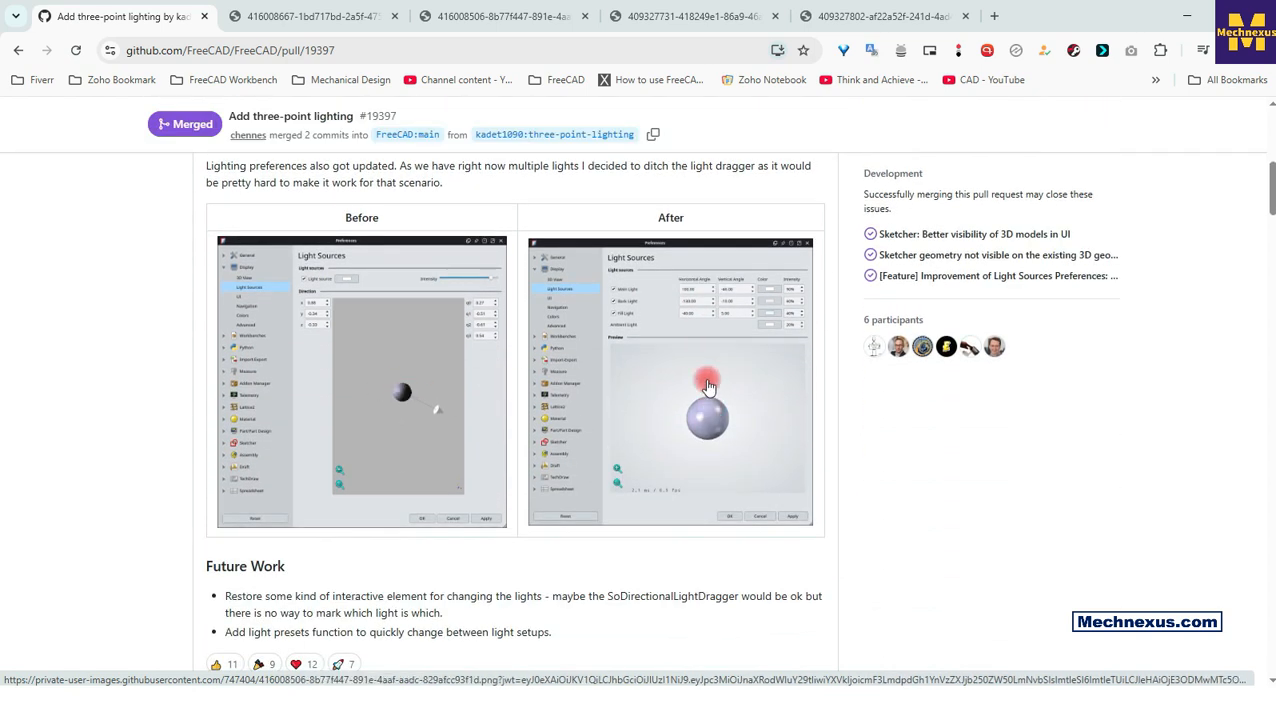
left_click(700, 17)
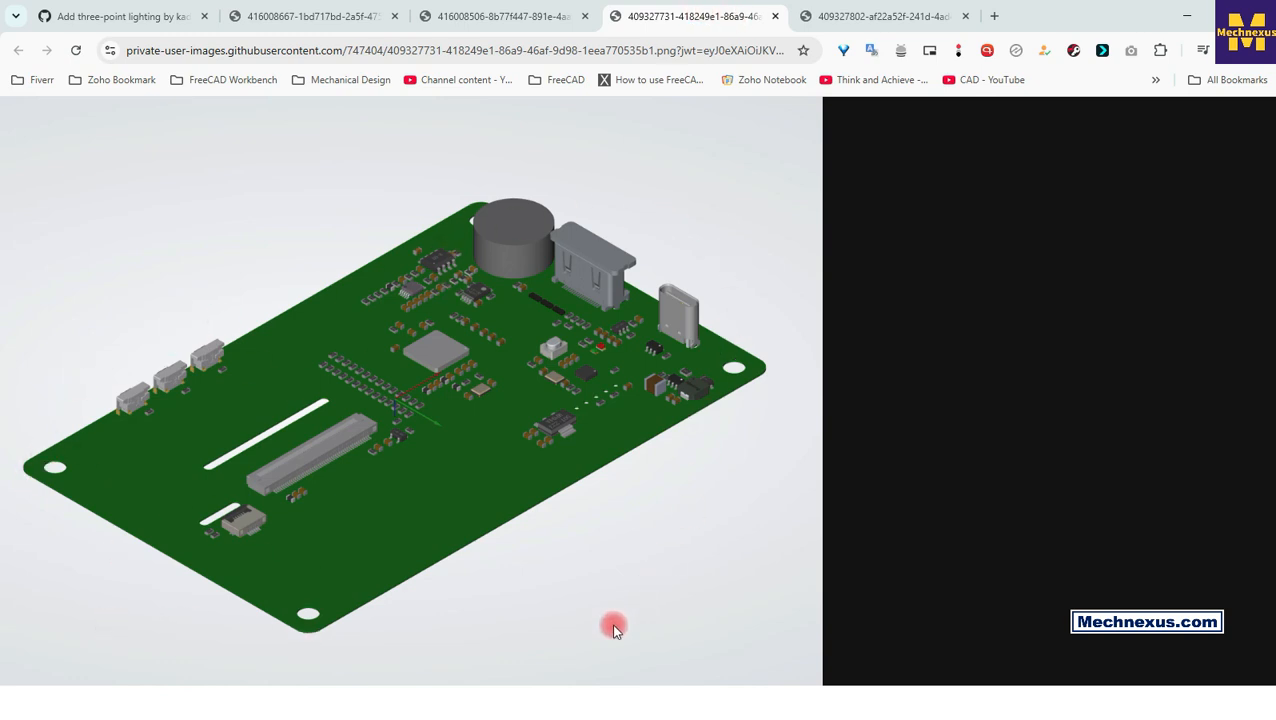
left_click(887, 17)
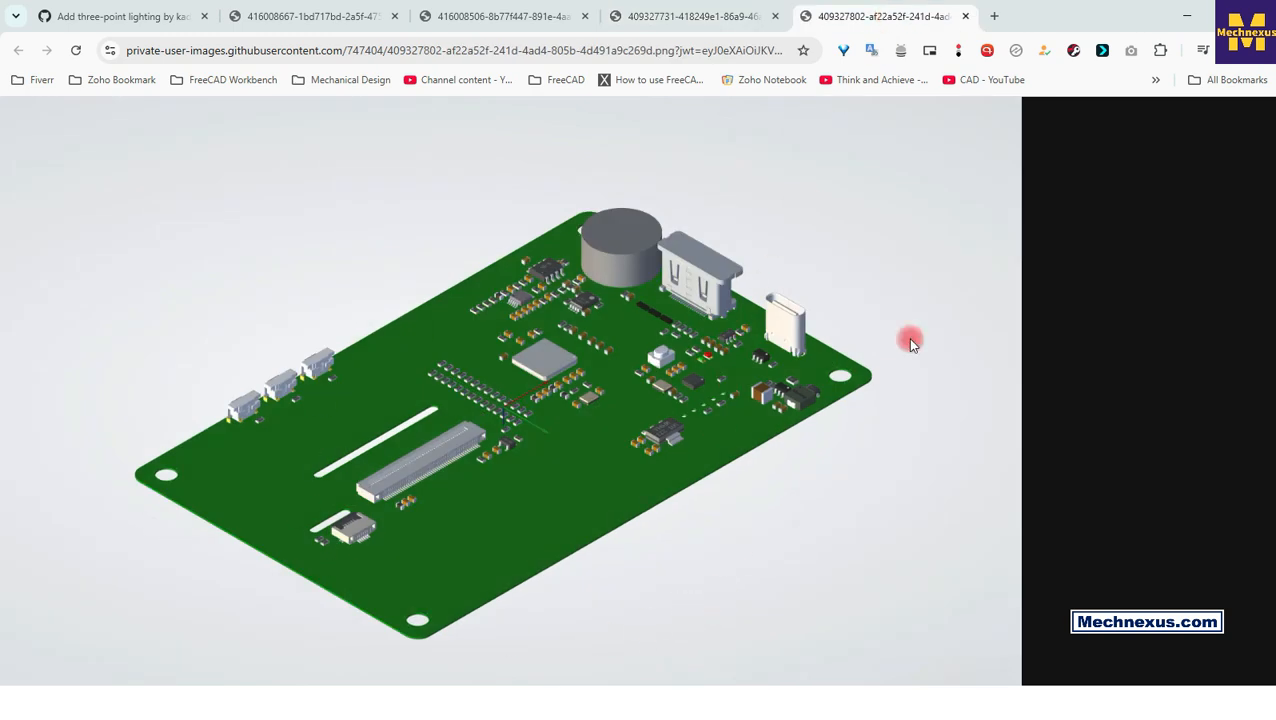
left_click(310, 18)
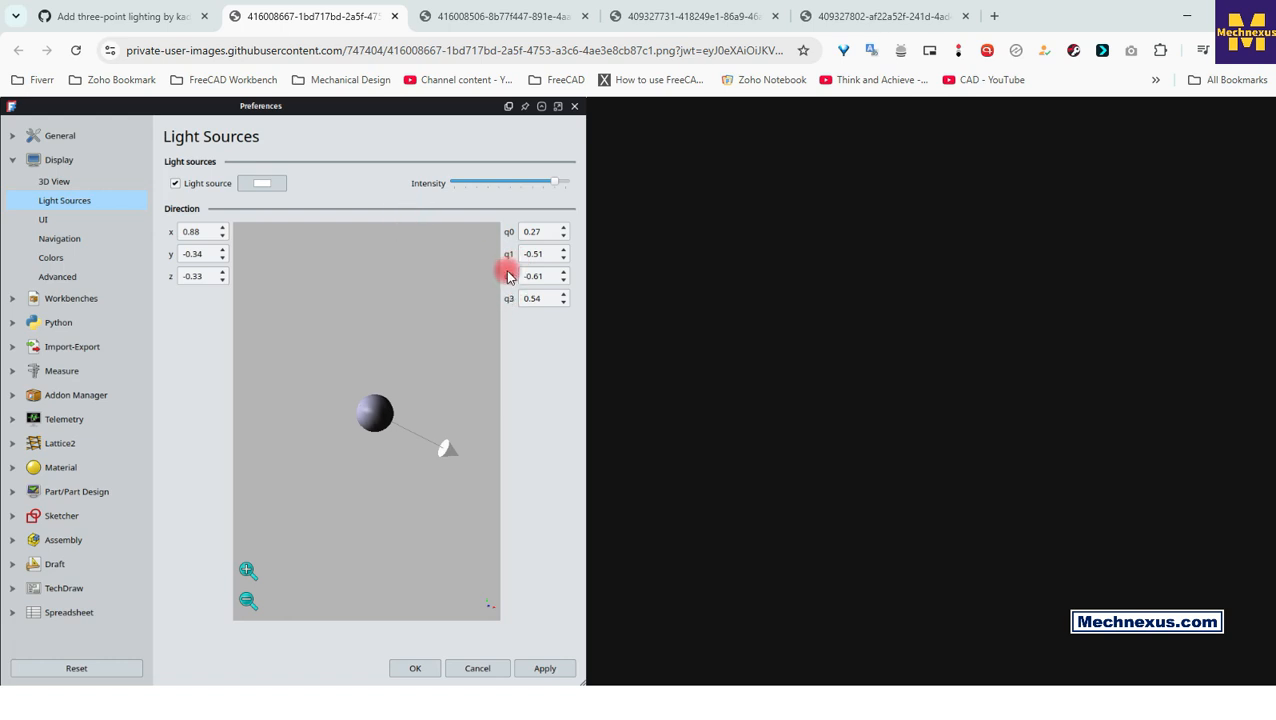
left_click(484, 18)
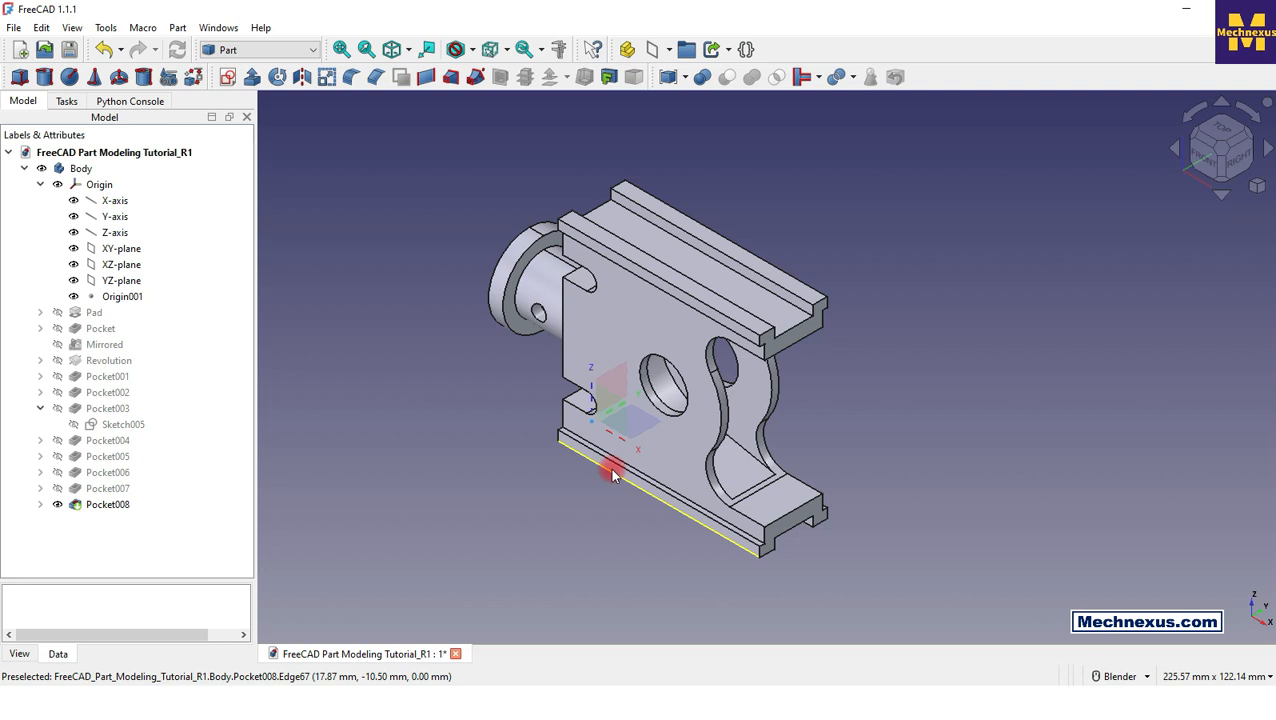
Switch to FreeCAD and open the Light Sources page of the Display preferences
scroll(610, 466, "up", 4)
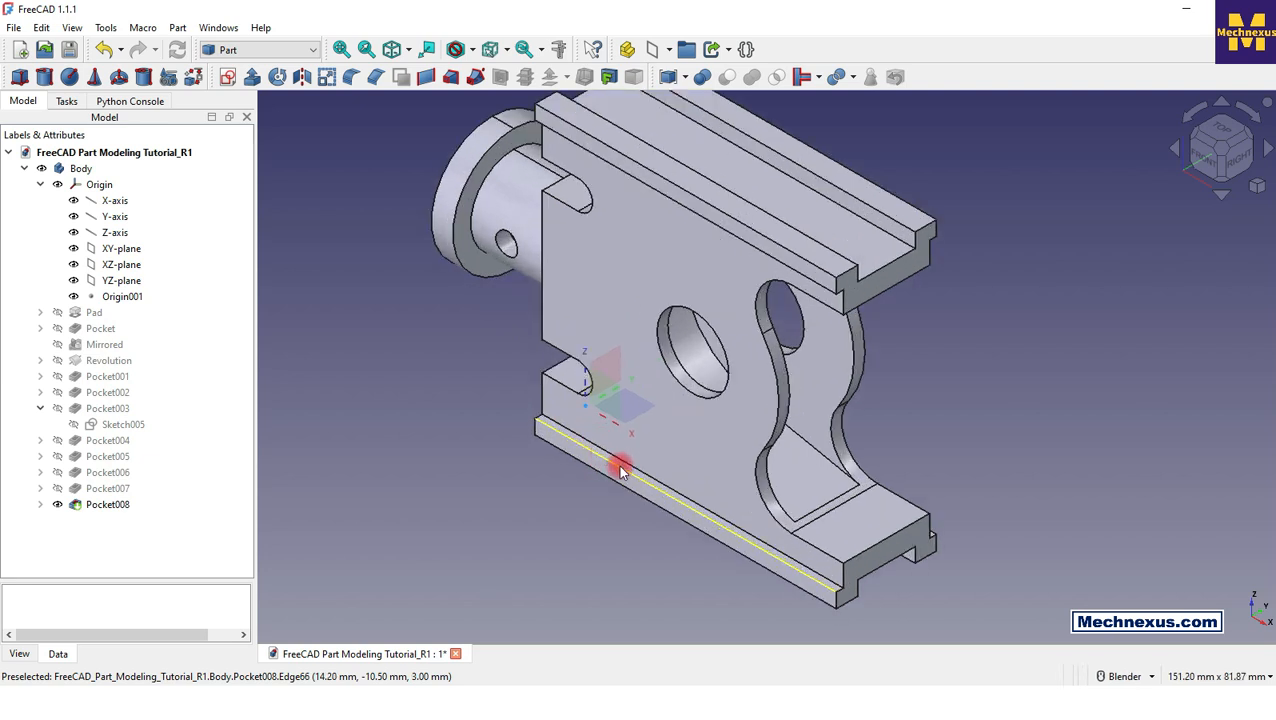
scroll(655, 502, "down", 2)
scroll(558, 456, "down", 2)
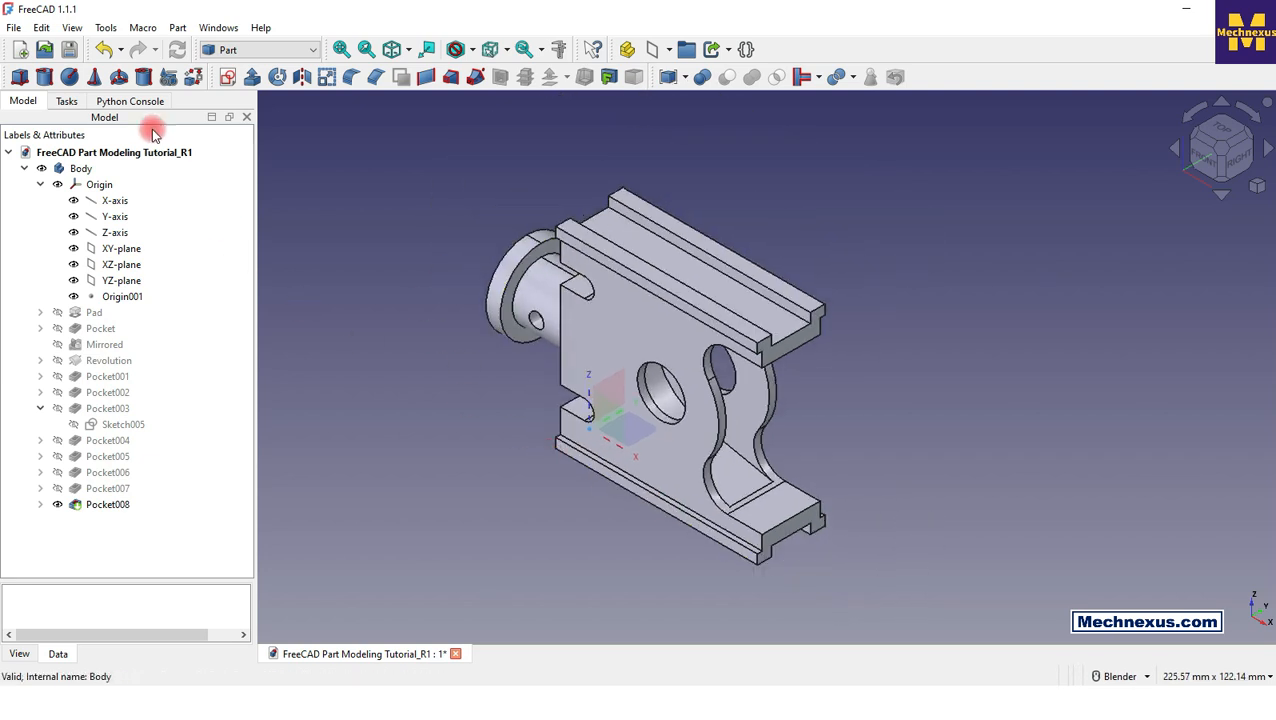
left_click(41, 27)
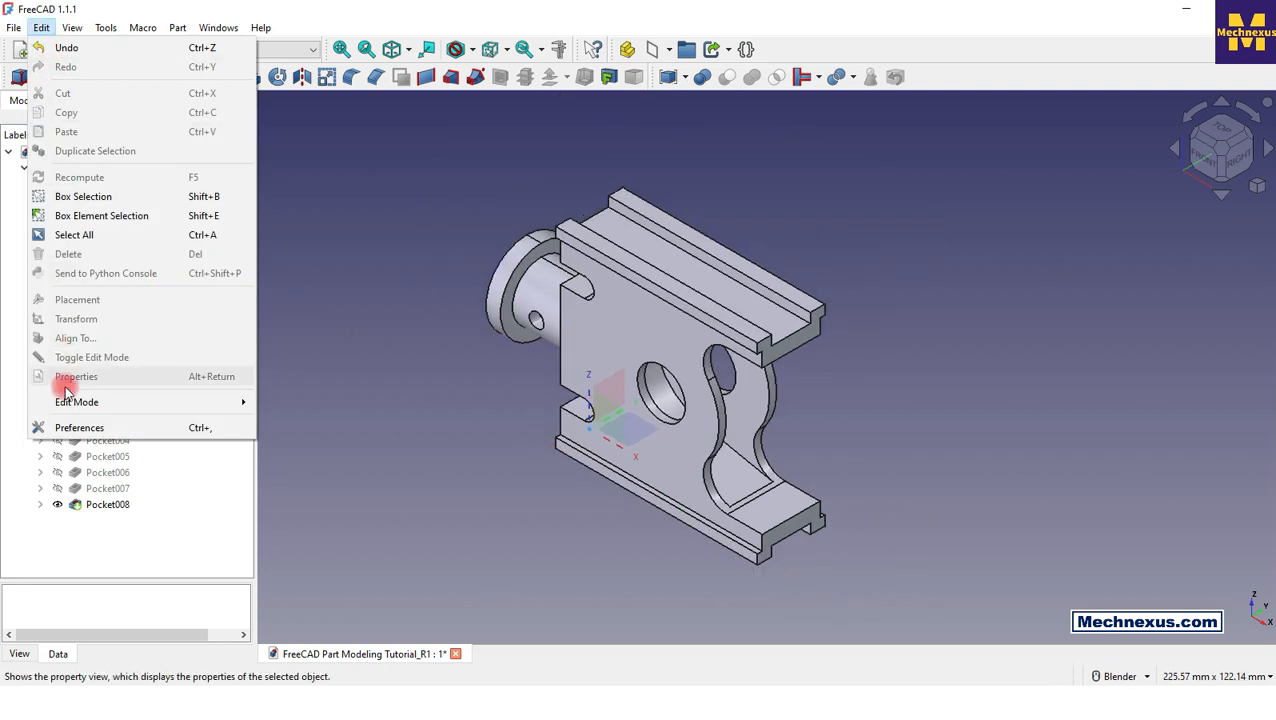
left_click(70, 427)
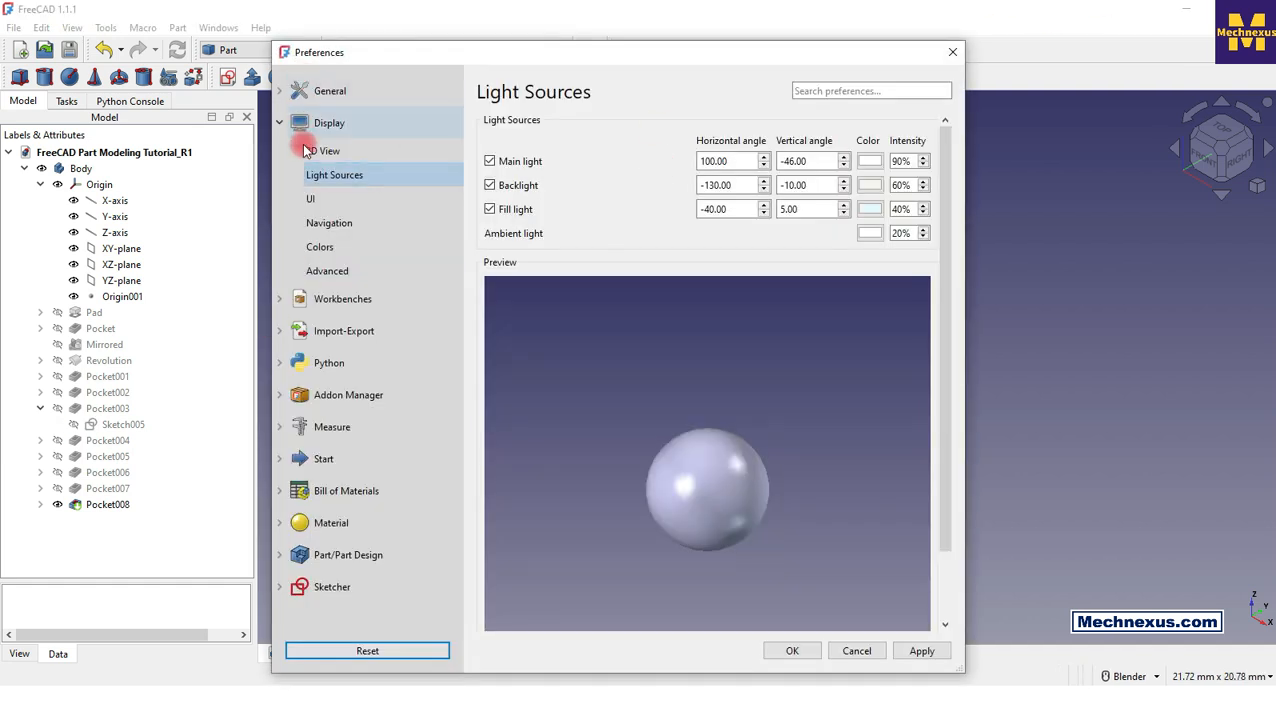
left_click(320, 123)
left_click(323, 185)
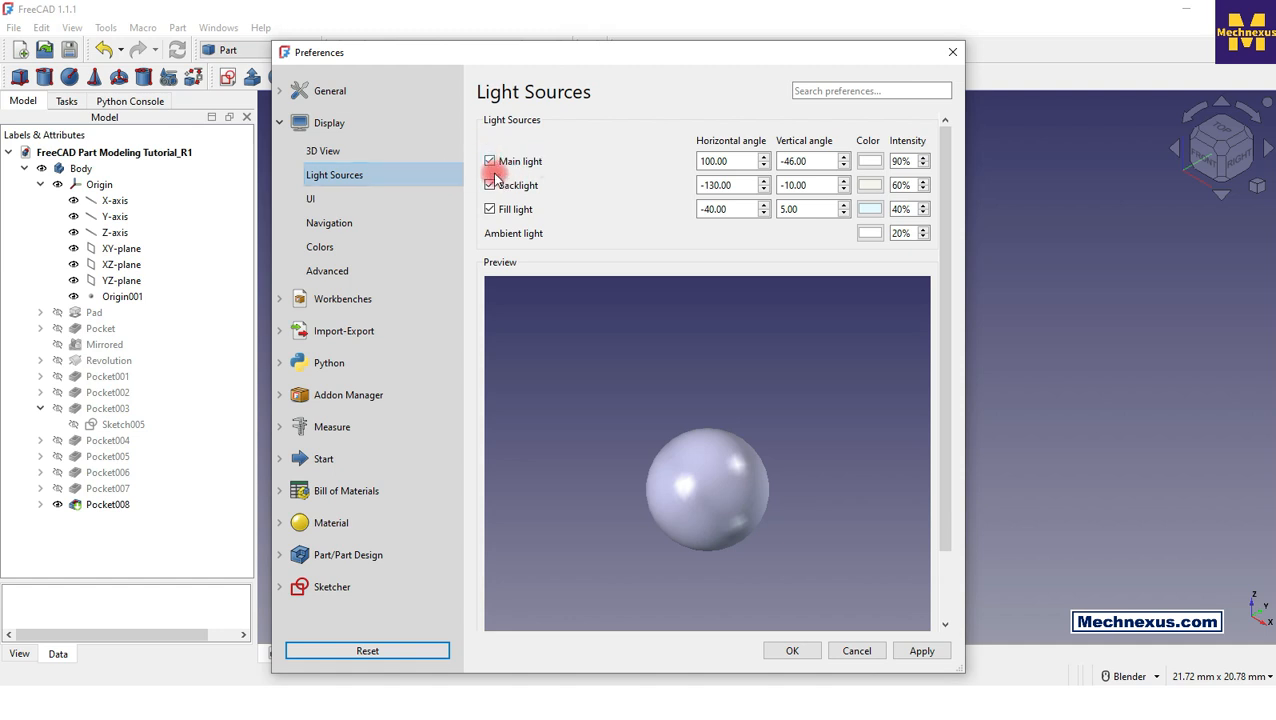
Set the main light's color to red (#ff0000) and its intensity to 50%, and accept the preferences
left_click(869, 163)
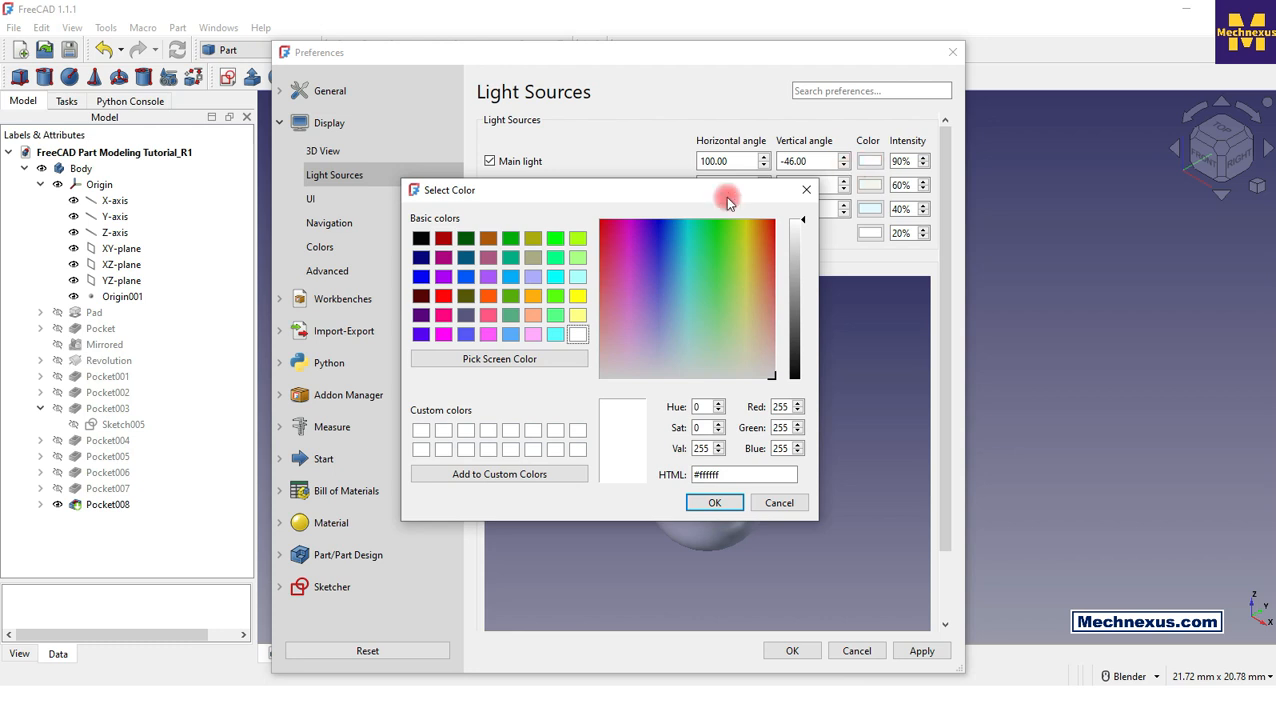
left_click(443, 297)
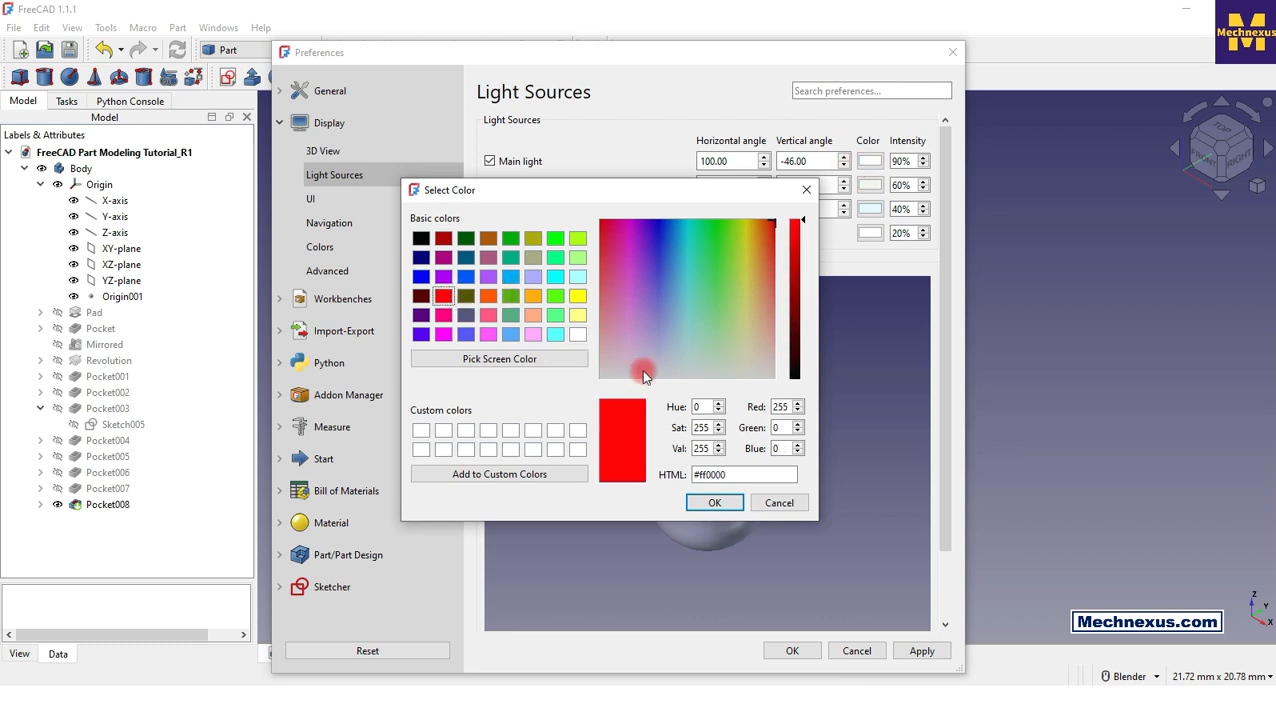
left_click(722, 502)
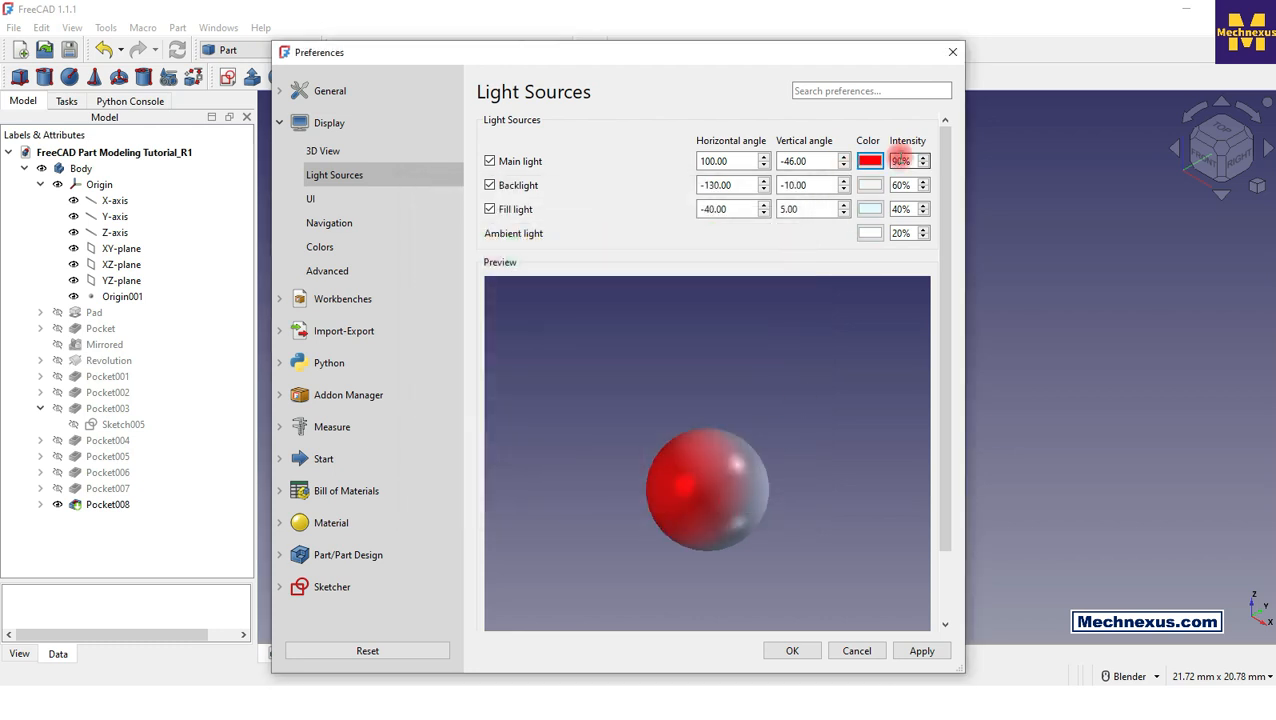
left_click(900, 161)
double_click(900, 161)
type("50")
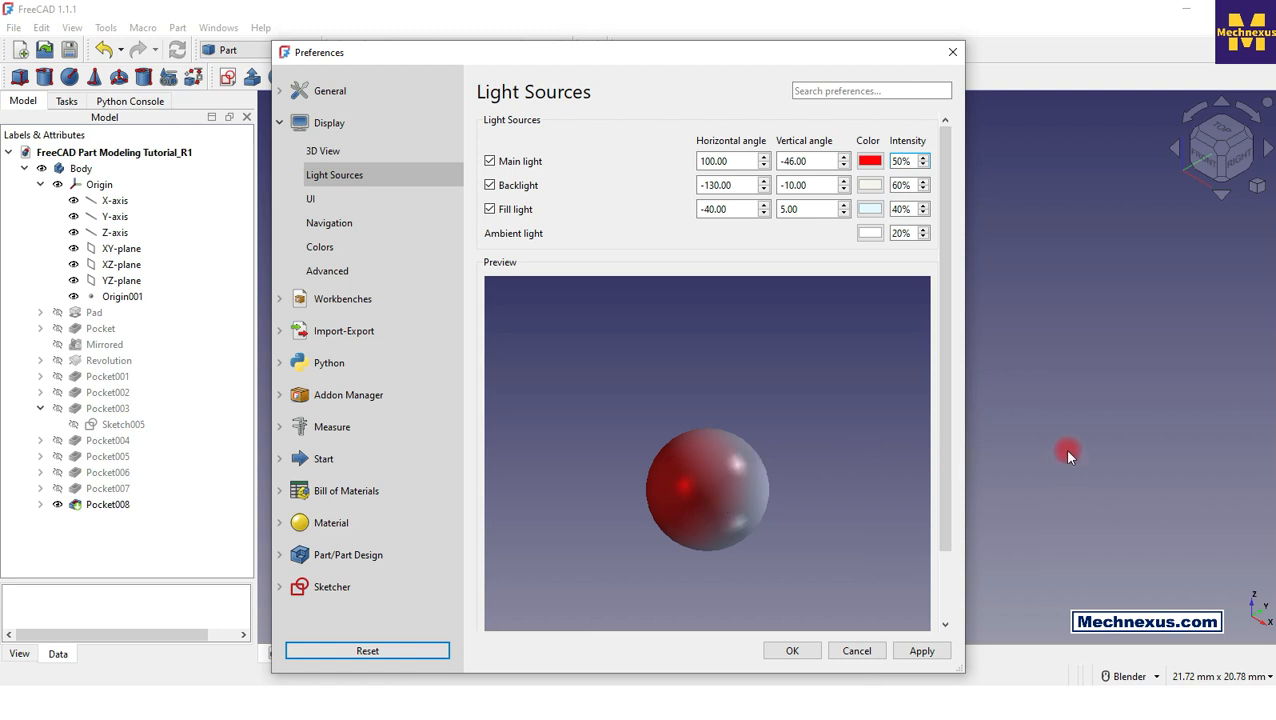
left_click(789, 652)
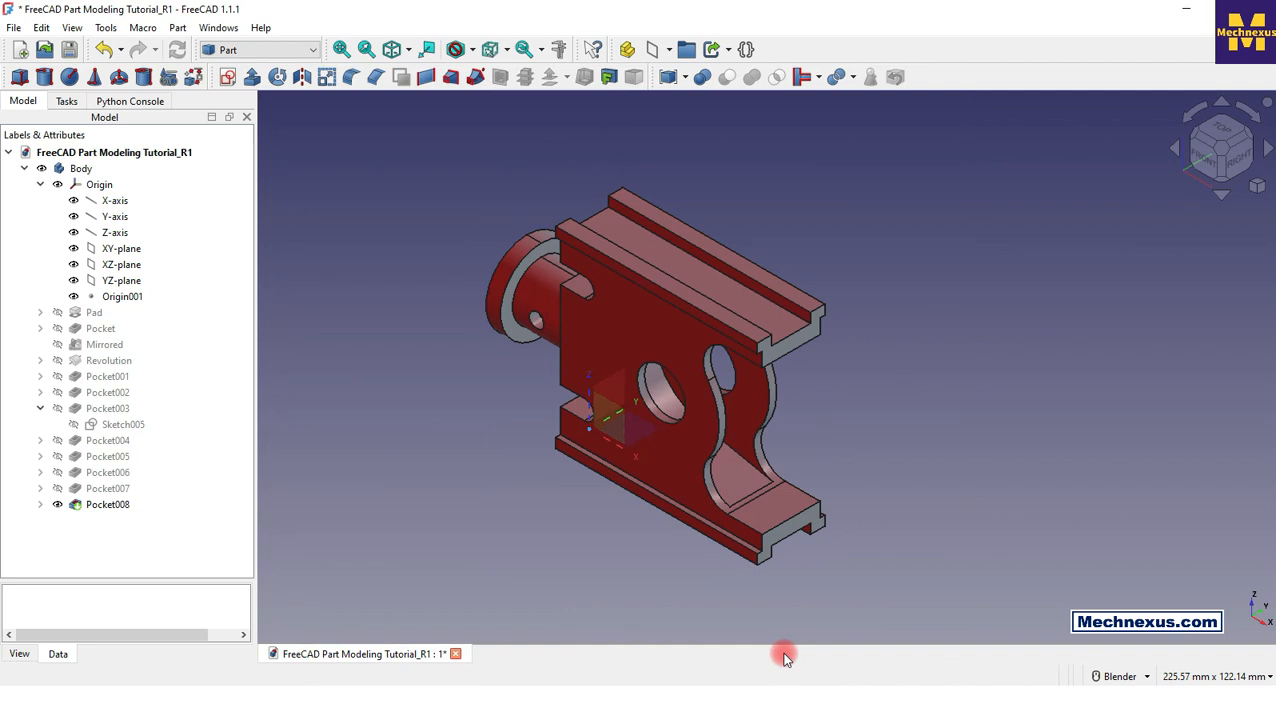
Change the main light's color to blue (#5555ff) in the Light Sources preferences and accept the change
scroll(688, 398, "up", 2)
scroll(720, 467, "down", 2)
mouse_move(650, 558)
middle_mouse_down()
mouse_move(689, 510)
mouse_move(666, 572)
mouse_move(684, 552)
mouse_move(672, 562)
mouse_move(695, 564)
mouse_move(669, 575)
mouse_move(660, 545)
middle_mouse_up()
left_click(41, 27)
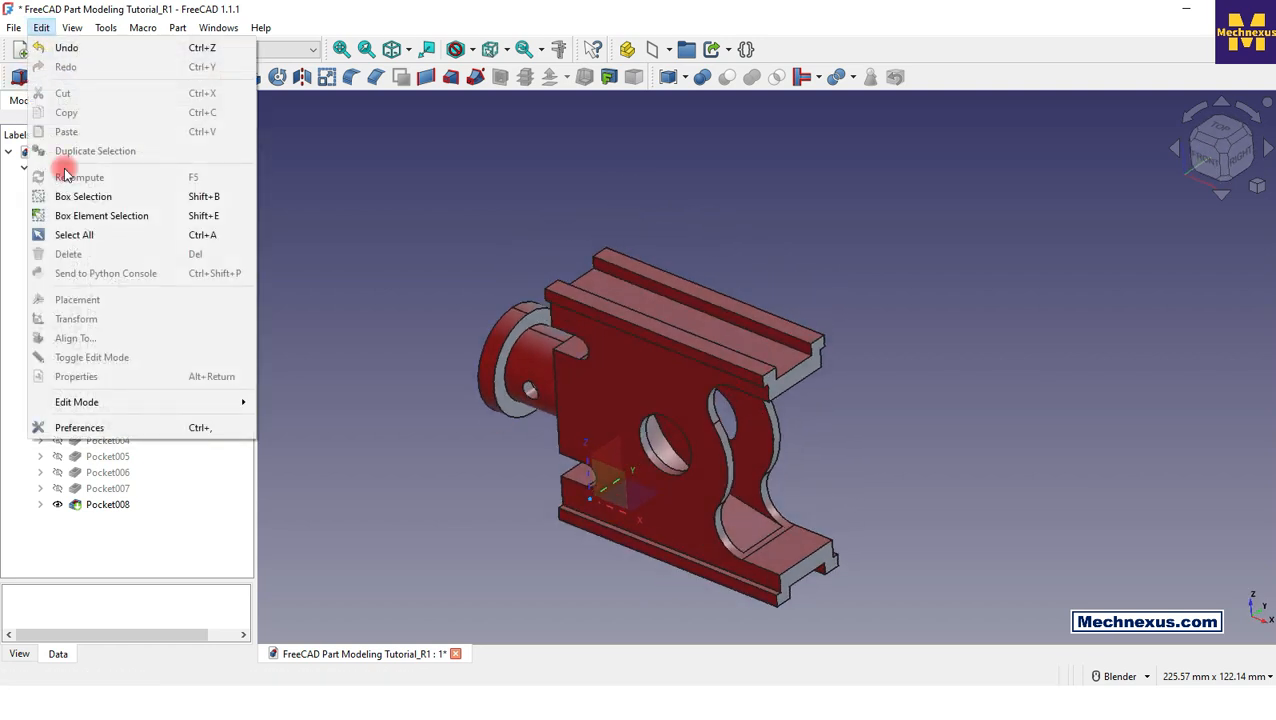
left_click(86, 430)
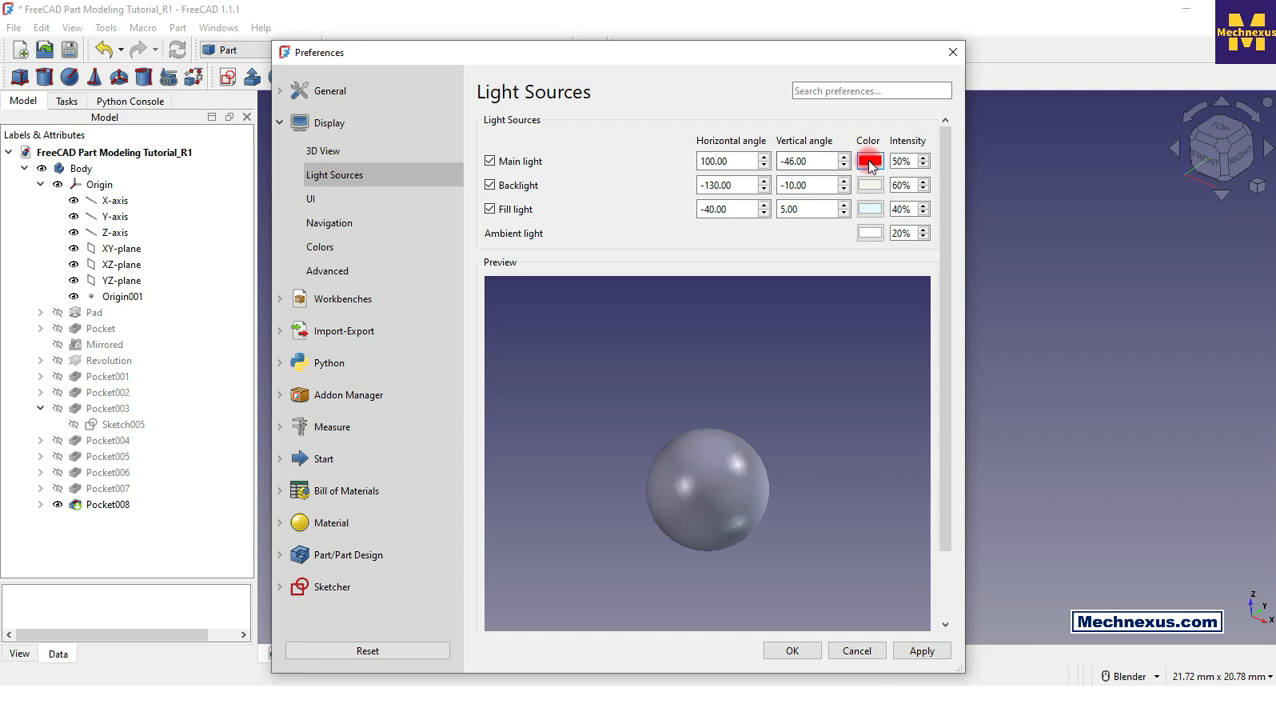
left_click(868, 161)
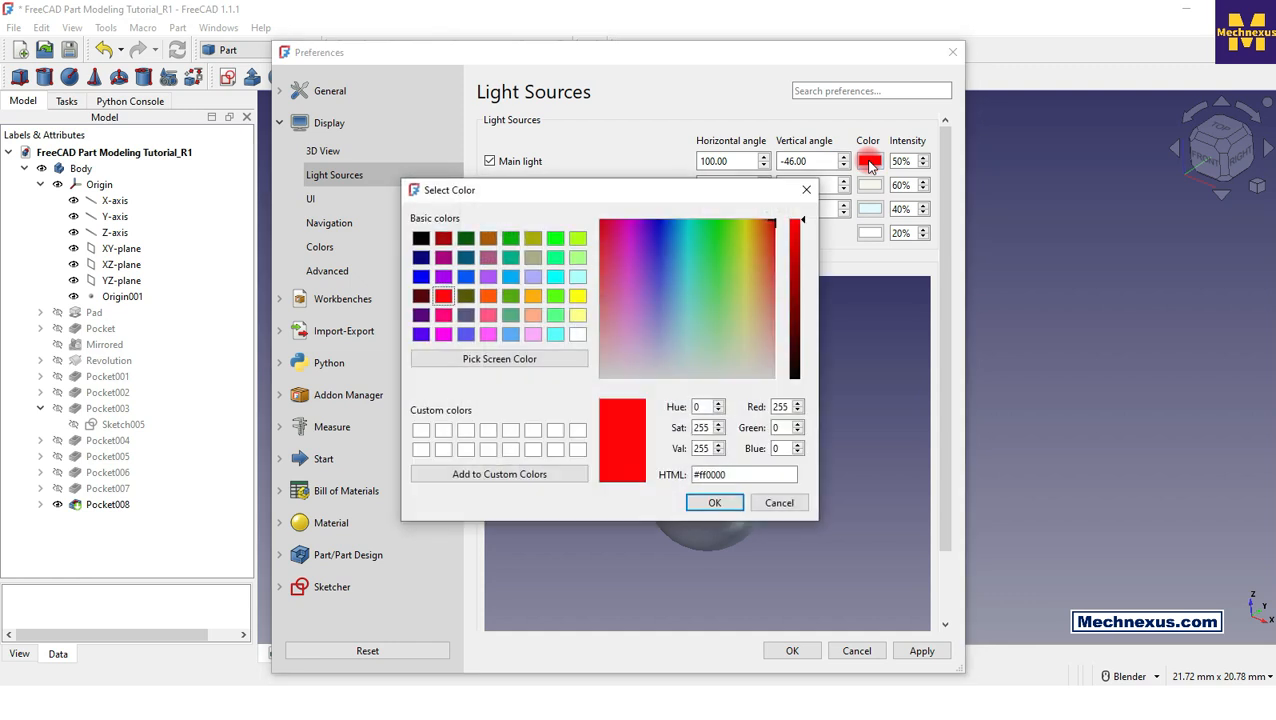
left_click(465, 334)
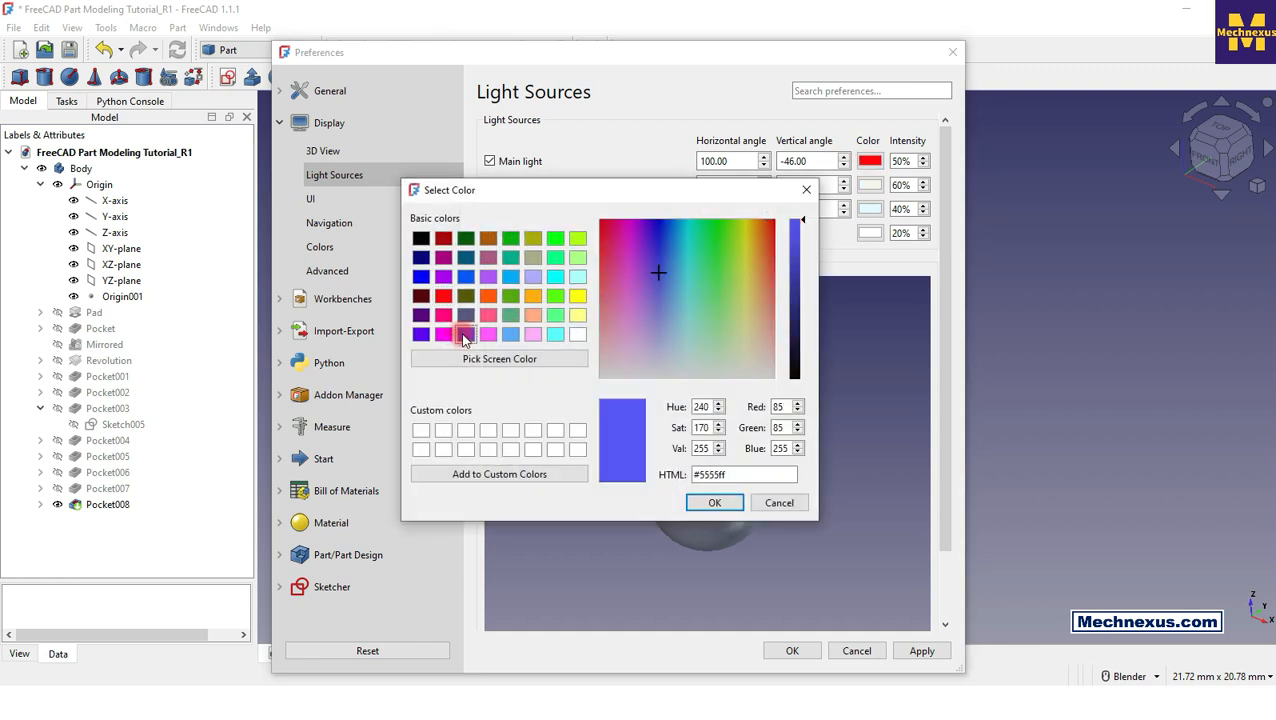
left_click(713, 503)
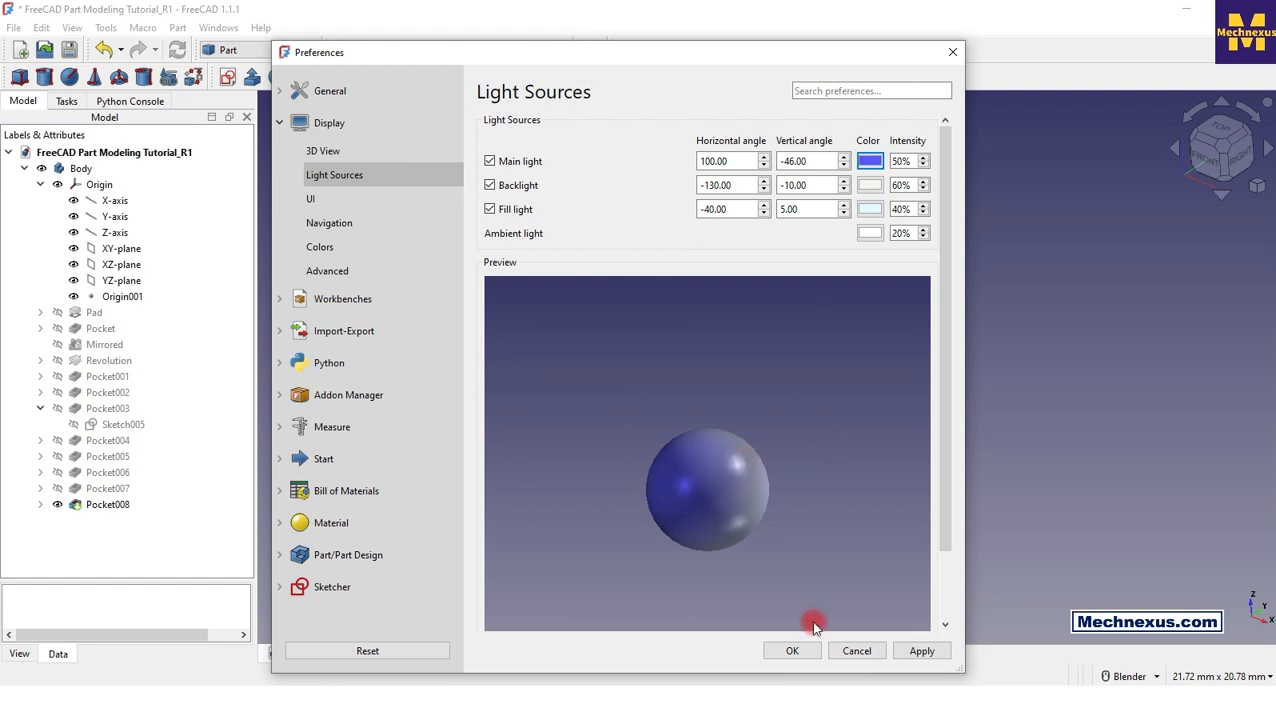
left_click(797, 651)
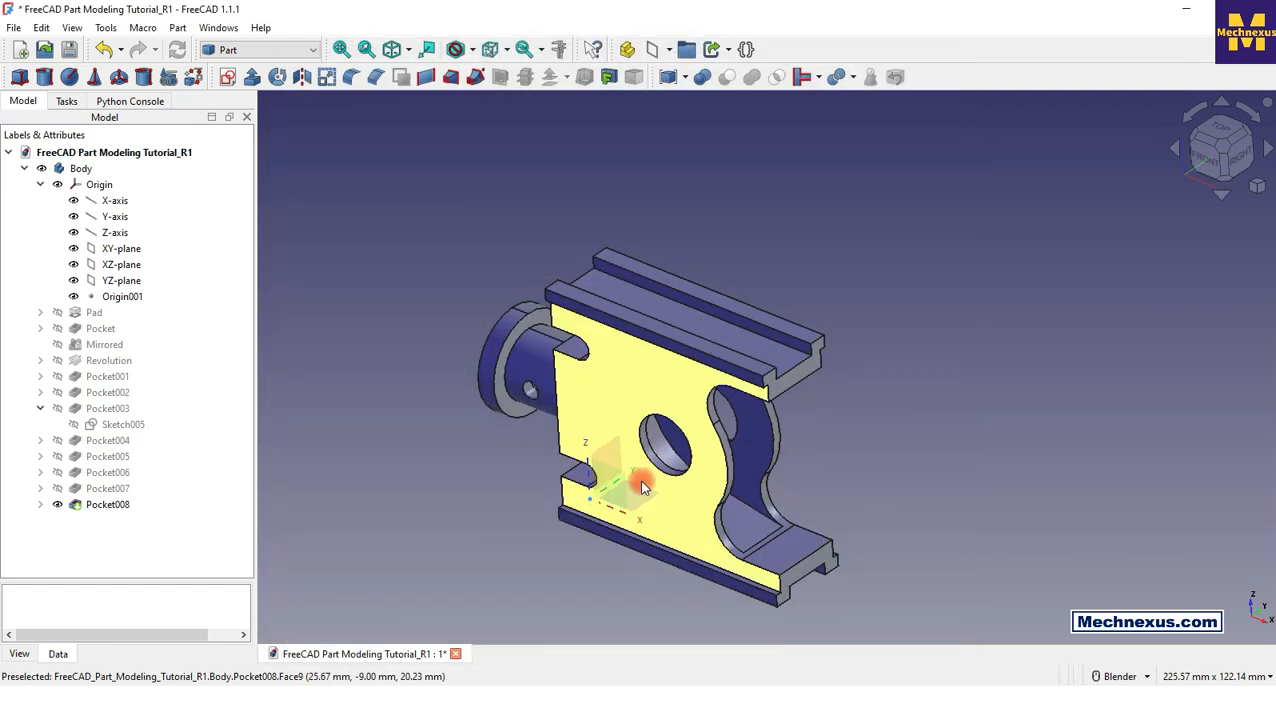
Hide the body's Origin in the 3D view
scroll(641, 484, "up", 2)
scroll(623, 340, "down", 2)
left_click(83, 186)
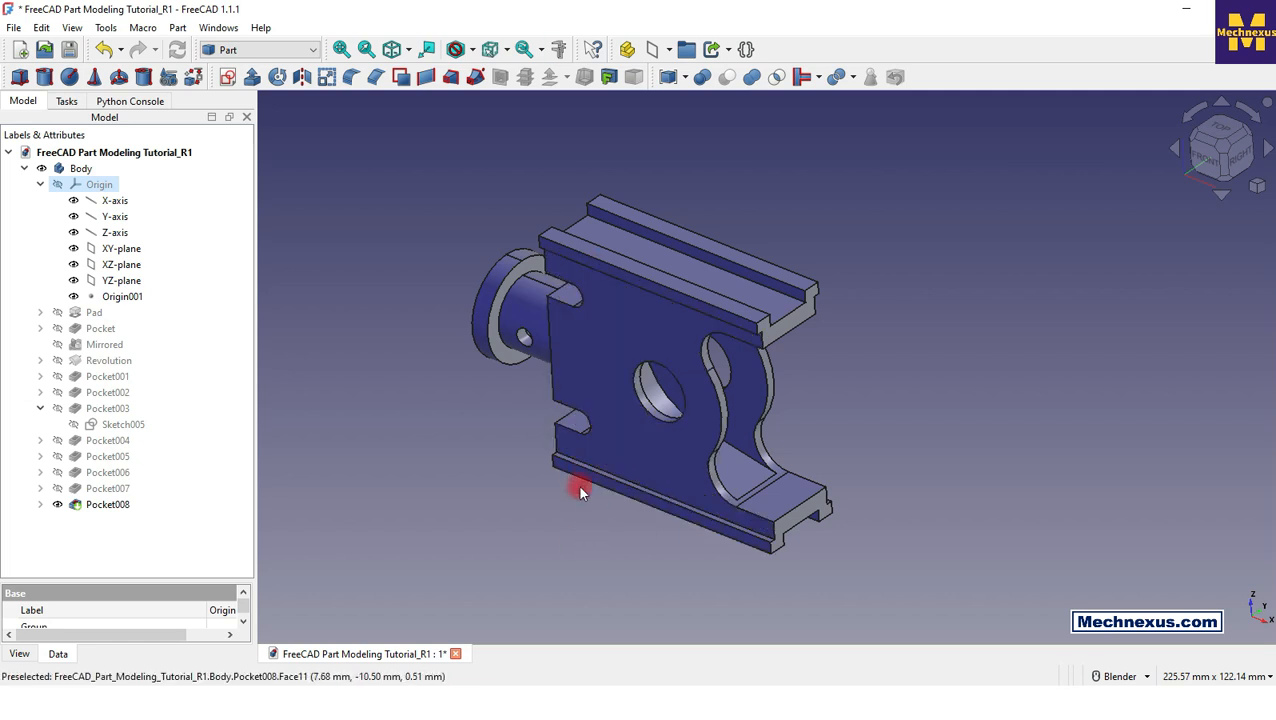
Set the backlight's color to magenta (#ff00ff) in the Light Sources preferences and accept the change
left_click(41, 27)
left_click(66, 430)
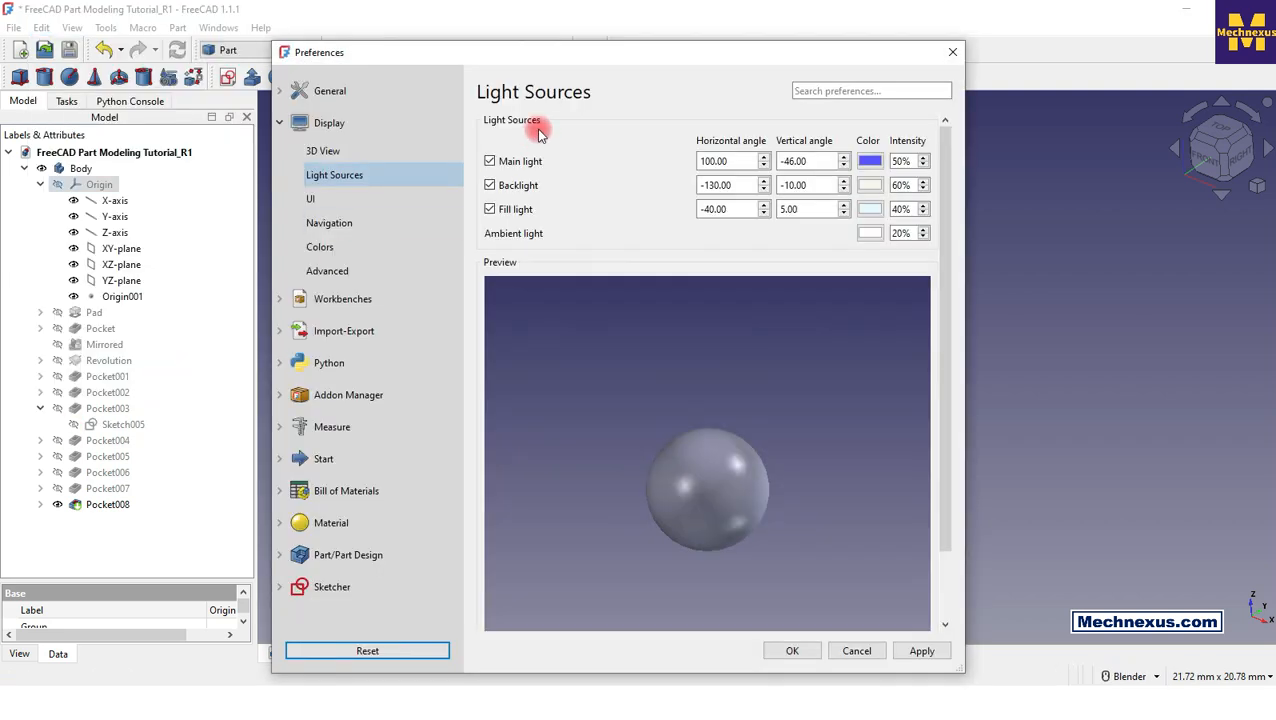
left_click(872, 186)
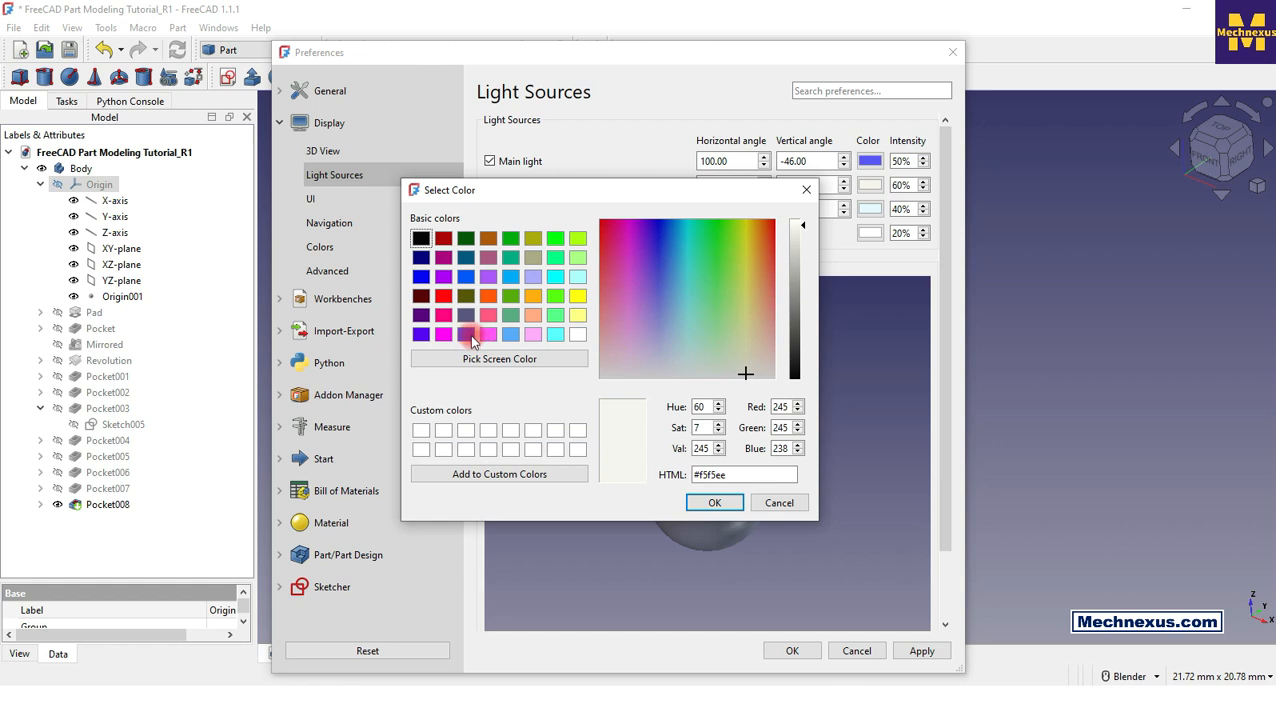
left_click(442, 337)
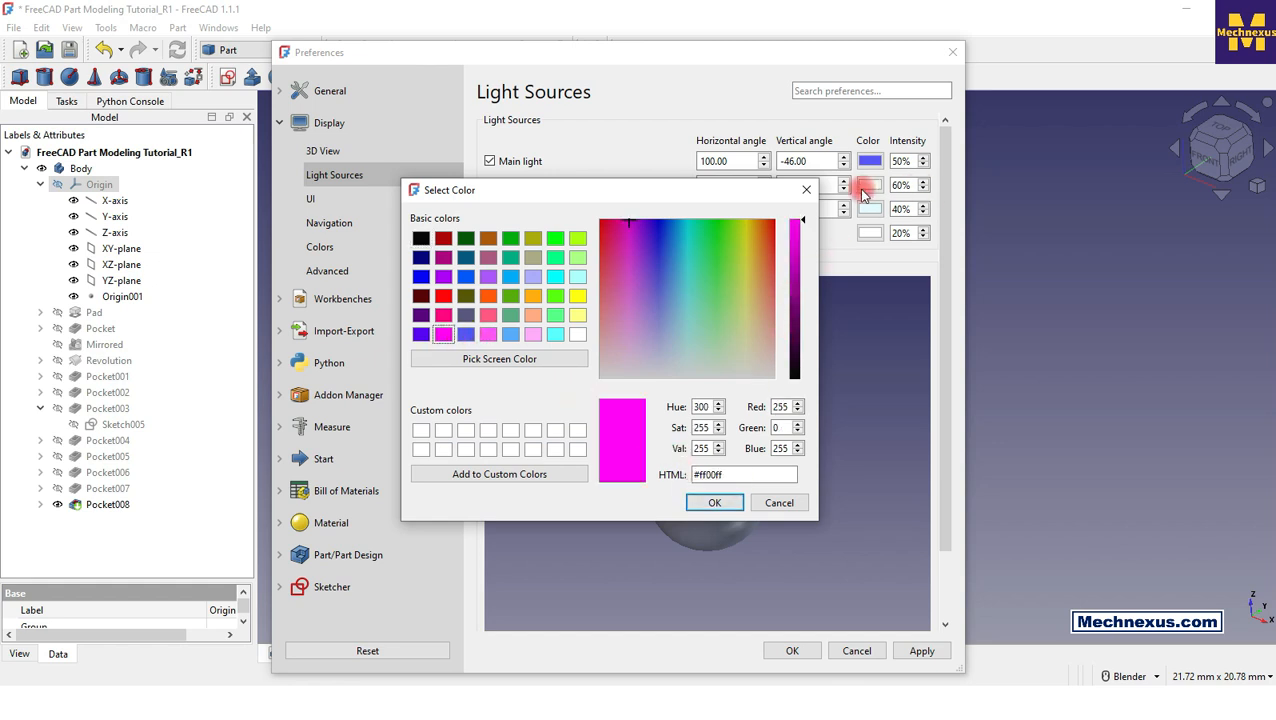
left_click(714, 502)
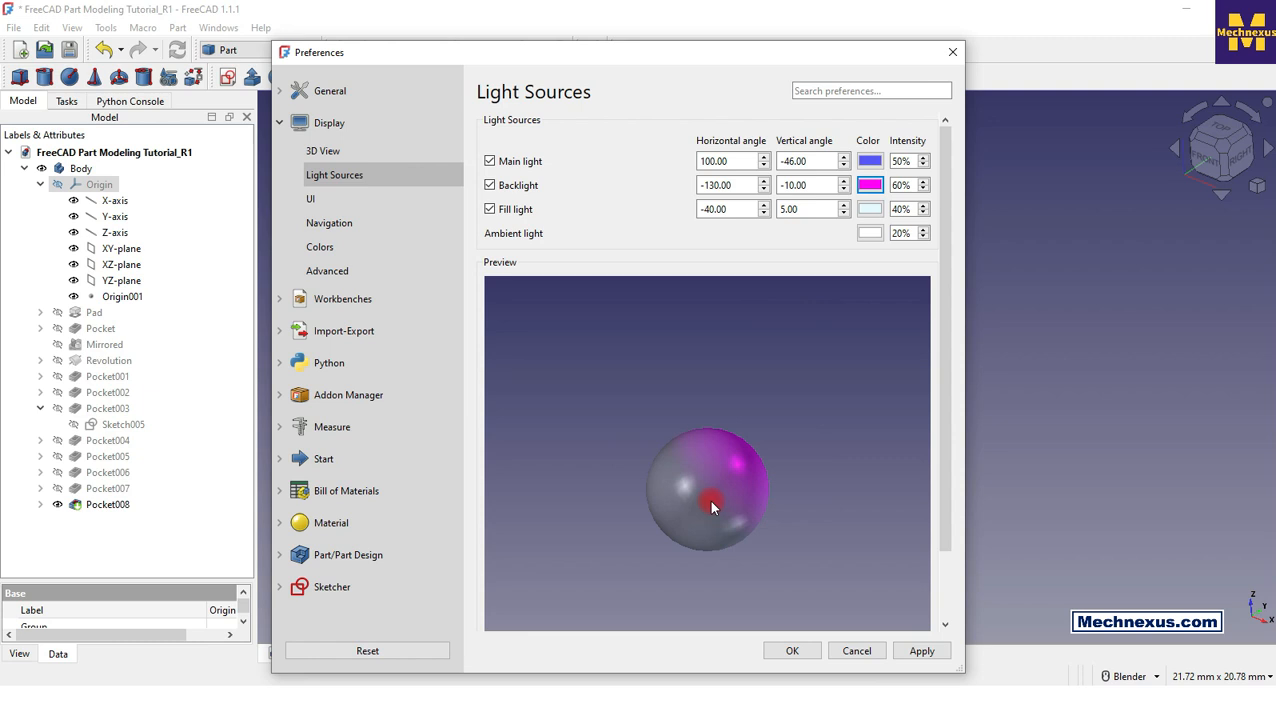
left_click(783, 651)
Set the main light's intensity to 15% and the backlight's intensity to 20% in the Light Sources preferences
middle_click_drag(692, 360, 732, 362)
left_click(831, 368)
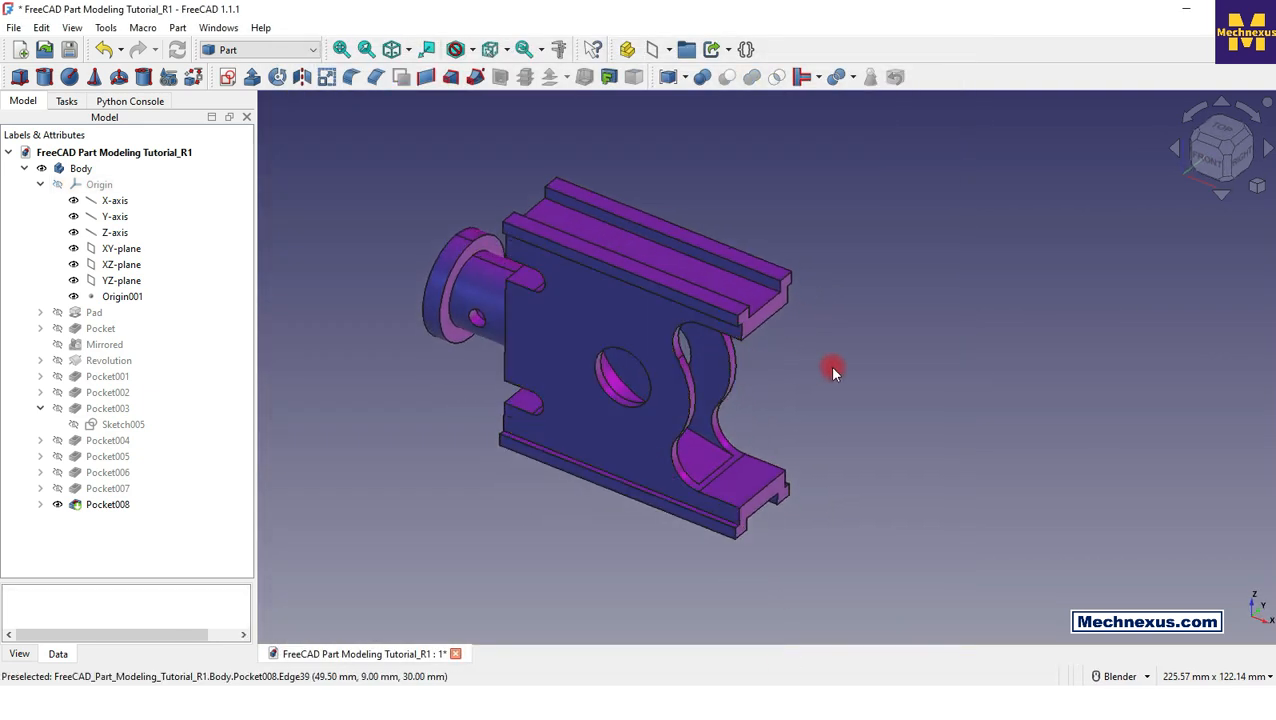
middle_click_drag(576, 455, 464, 484)
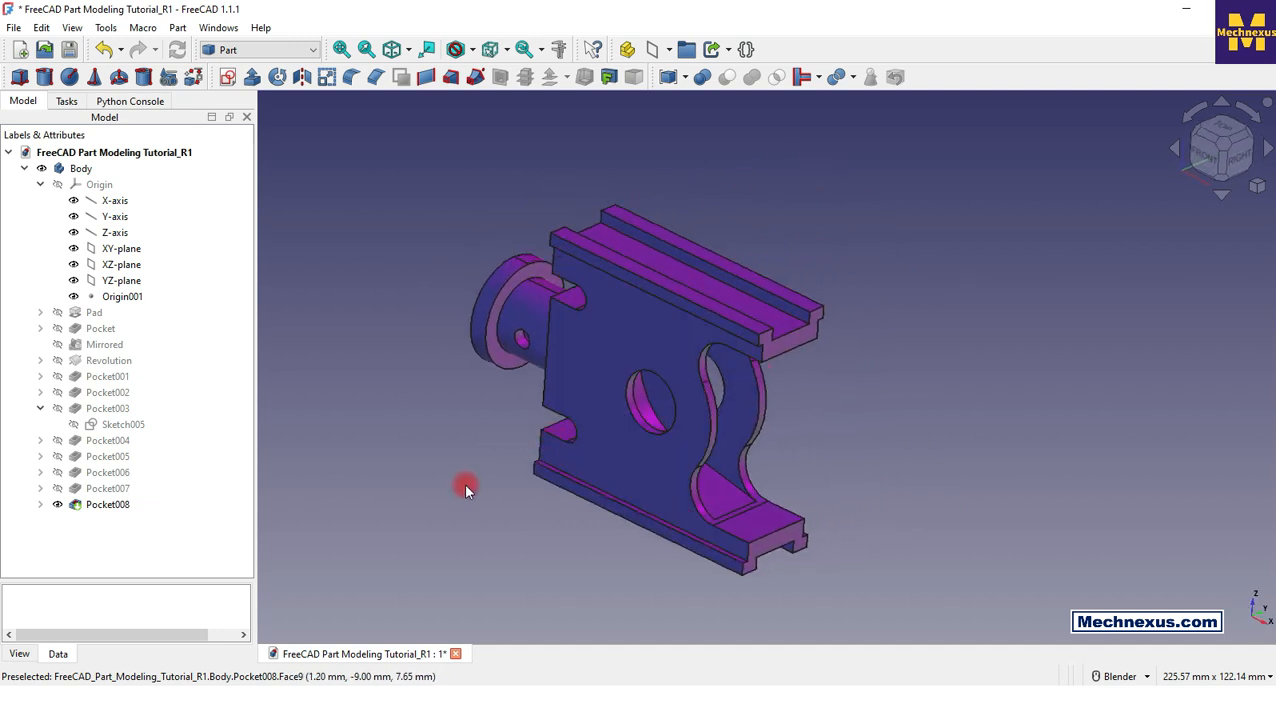
left_click(41, 27)
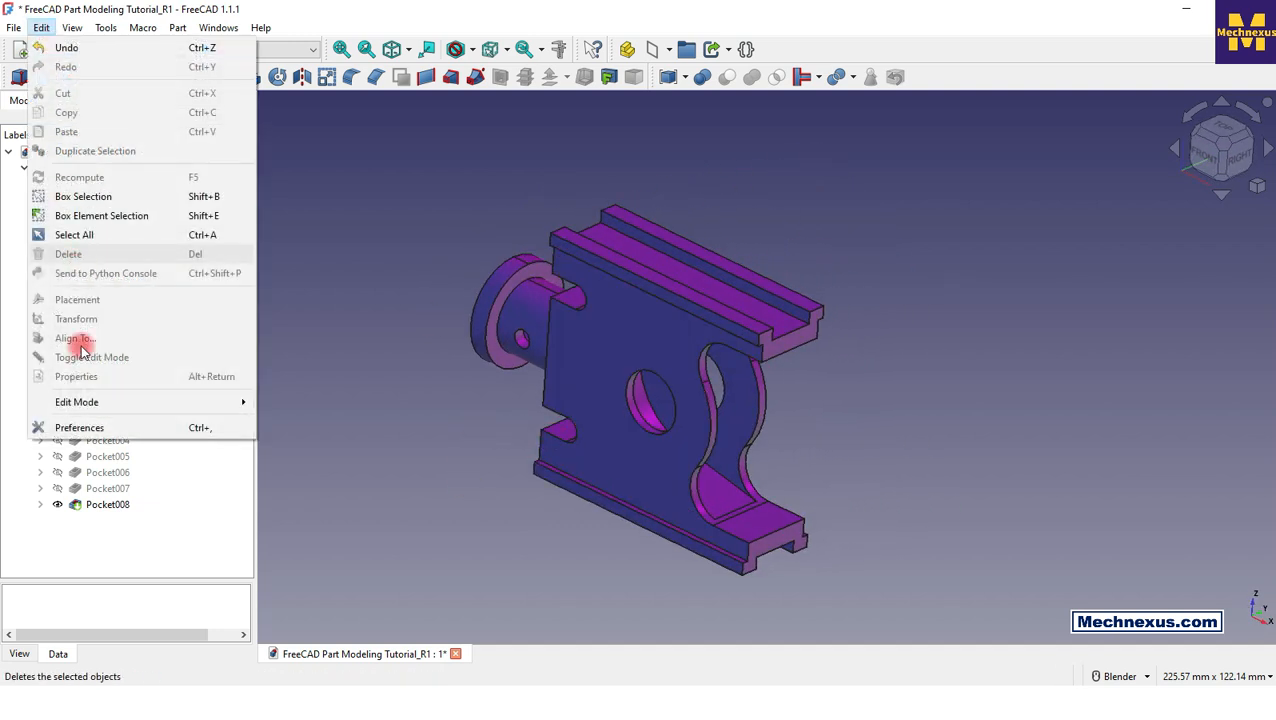
left_click(60, 427)
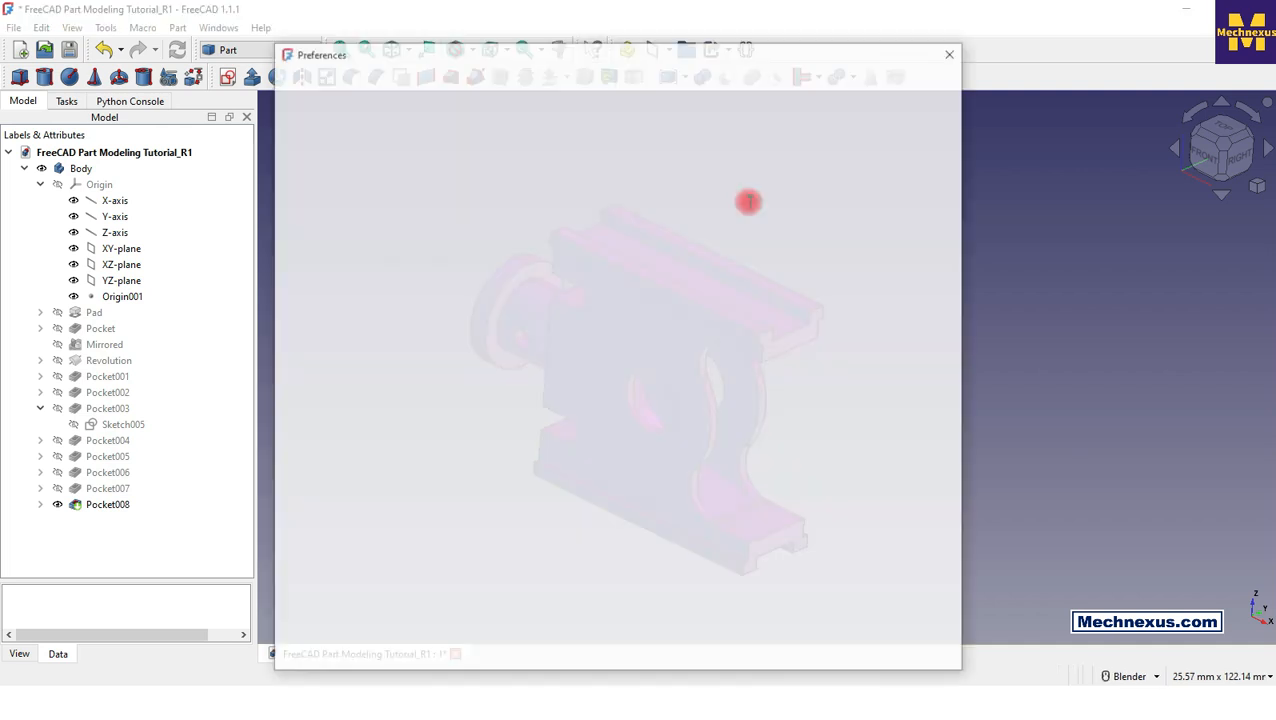
left_click_drag(904, 160, 885, 160)
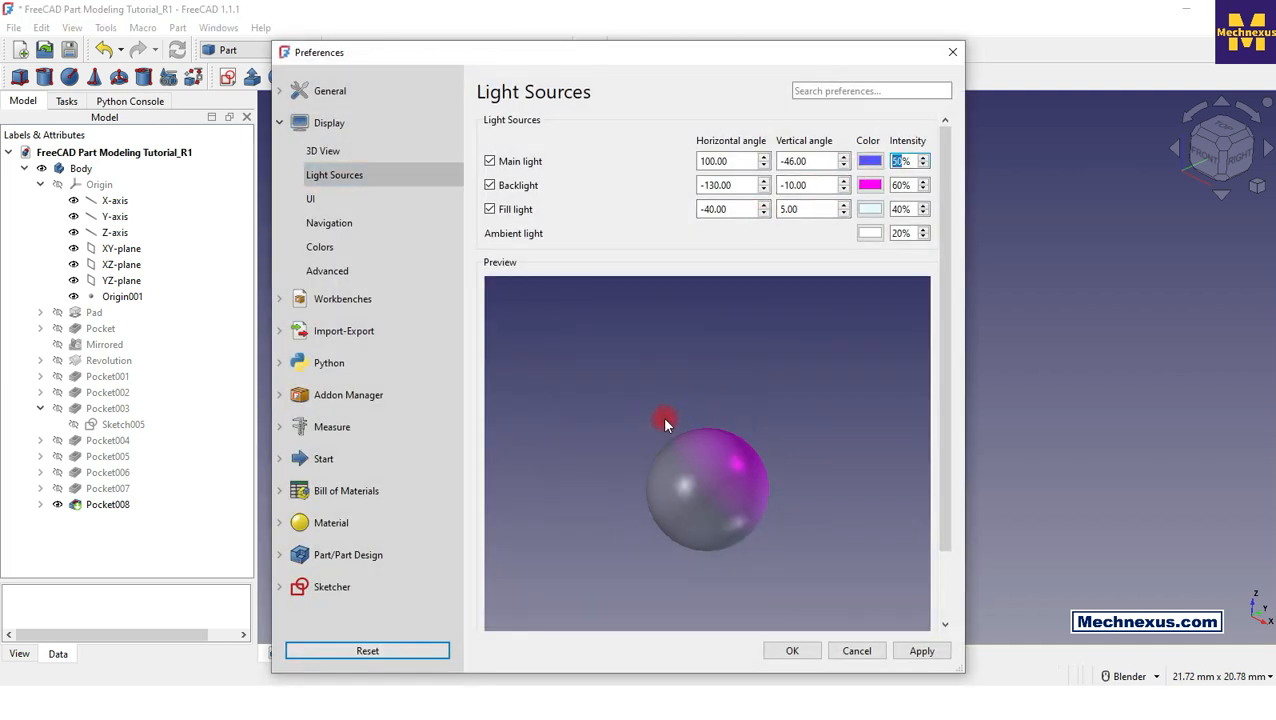
type("15")
left_click_drag(904, 186, 875, 190)
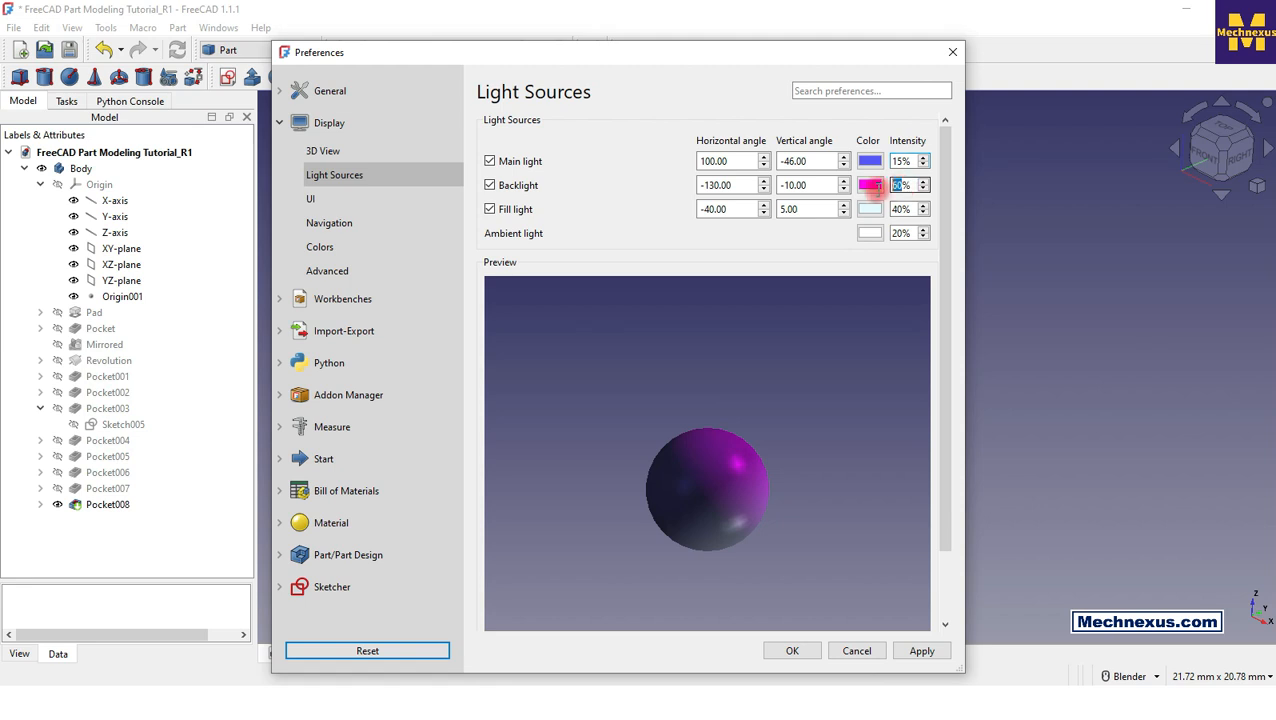
type("20")
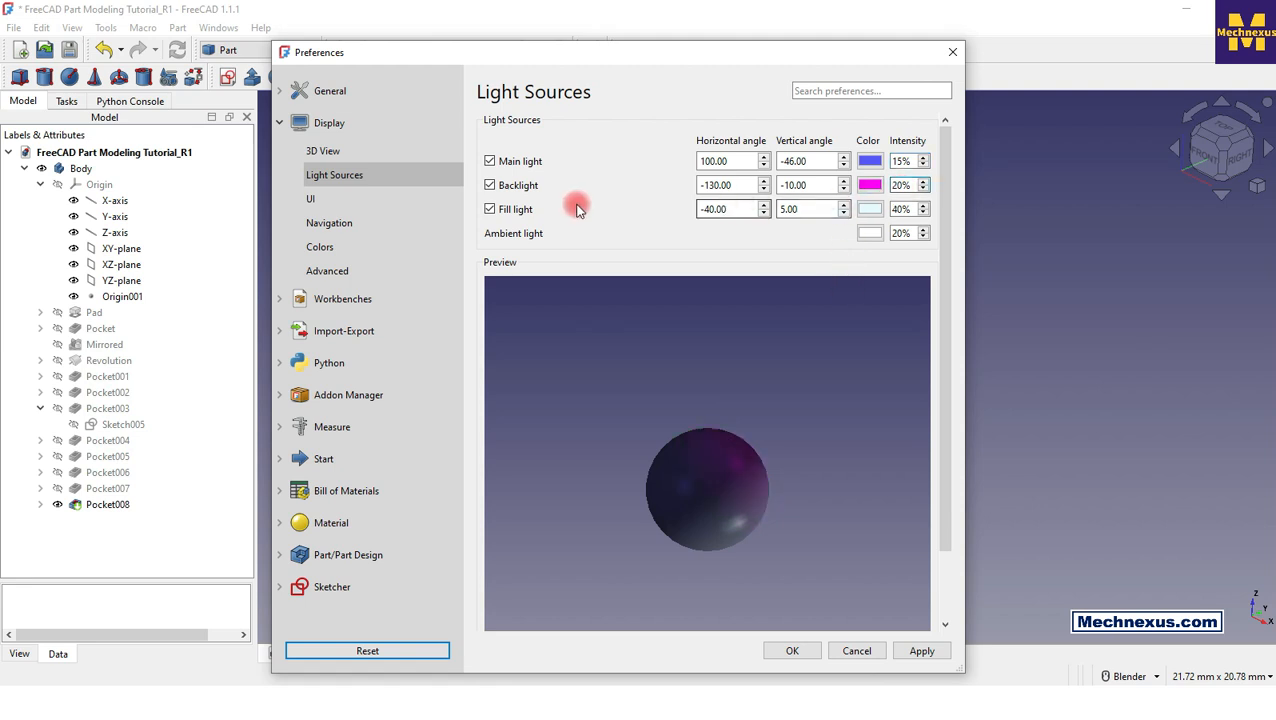
Set the fill light's color to pale yellow (#ffff7f) and accept the preferences
left_click(870, 209)
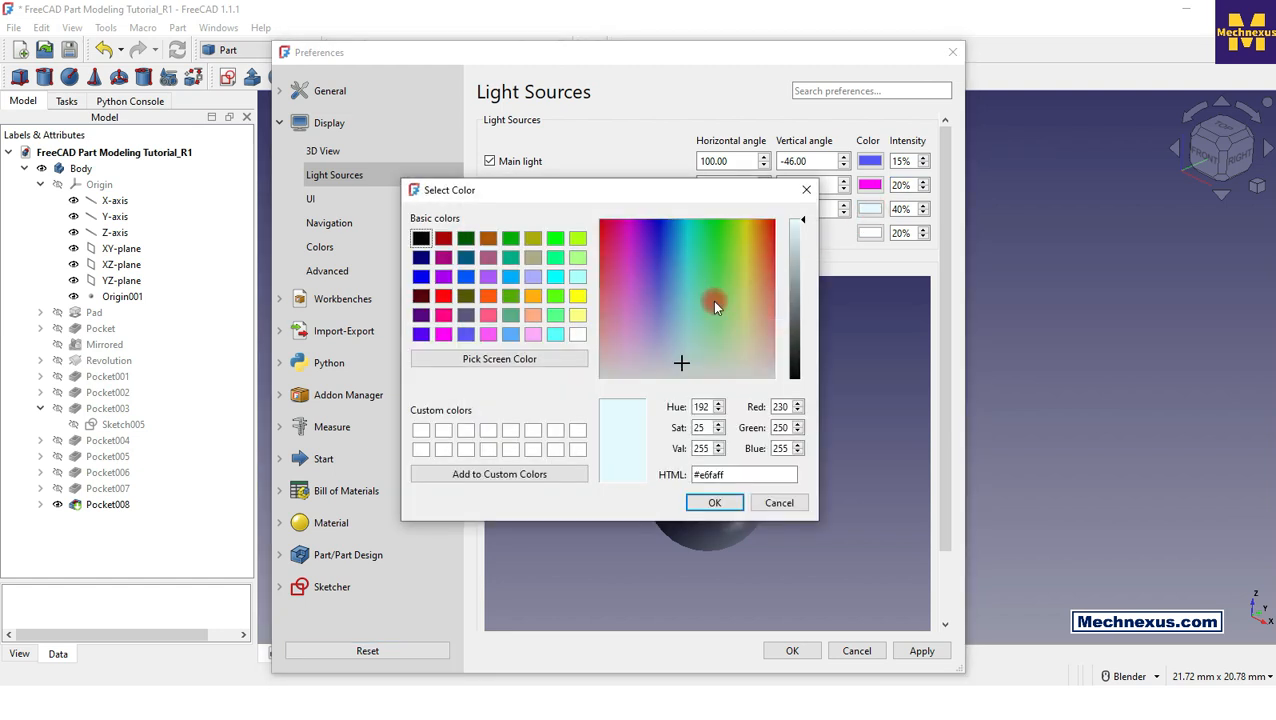
left_click(580, 318)
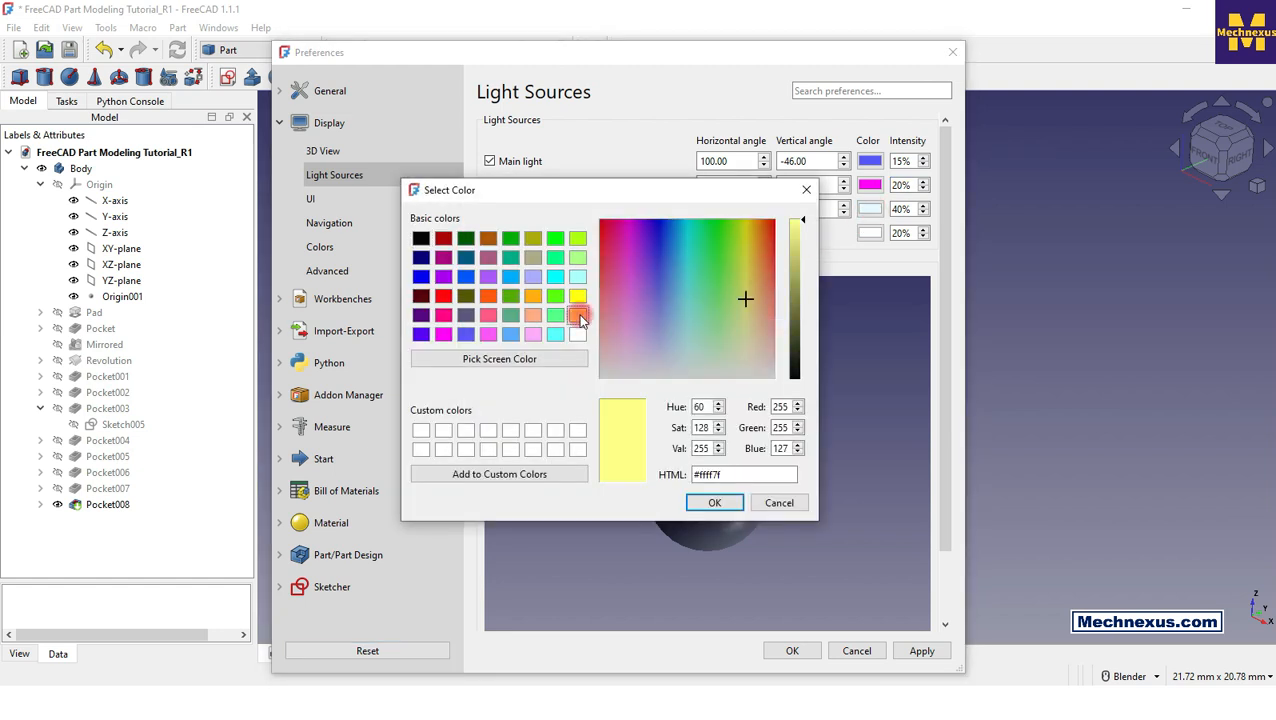
left_click(702, 503)
left_click(791, 651)
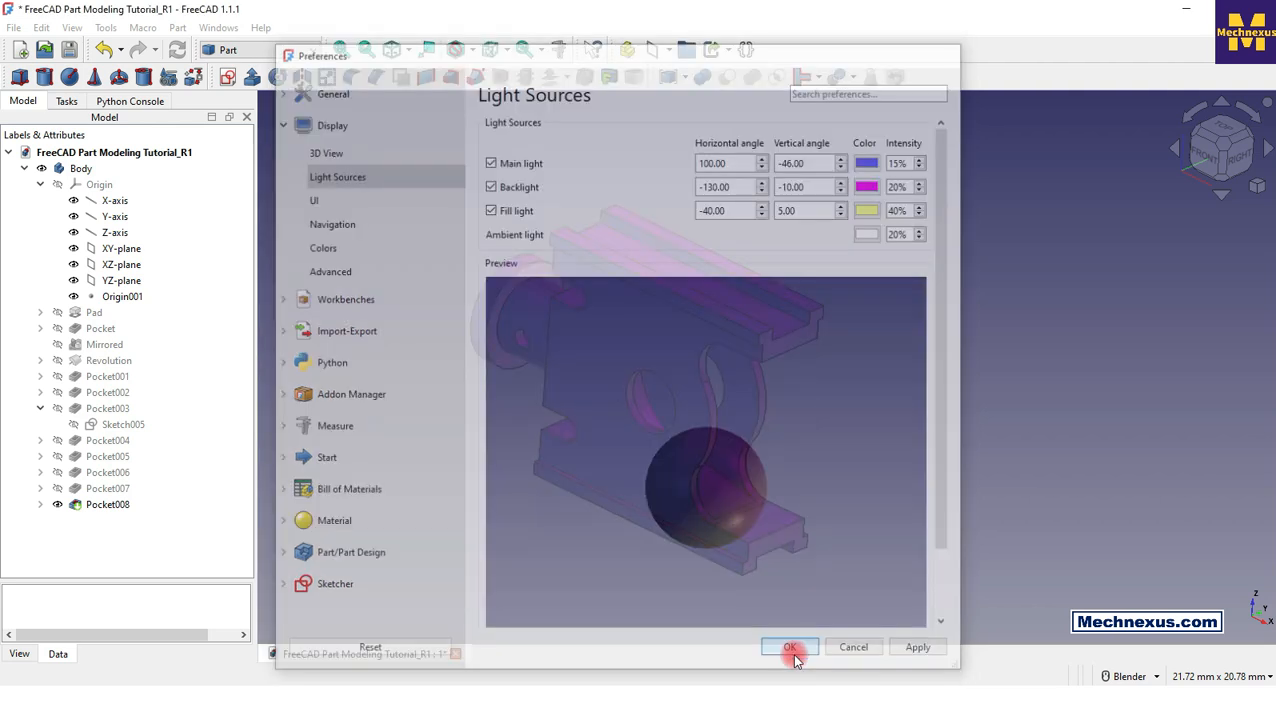
scroll(715, 477, "up", 5)
scroll(720, 362, "down", 4)
middle_click_drag(720, 362, 735, 427)
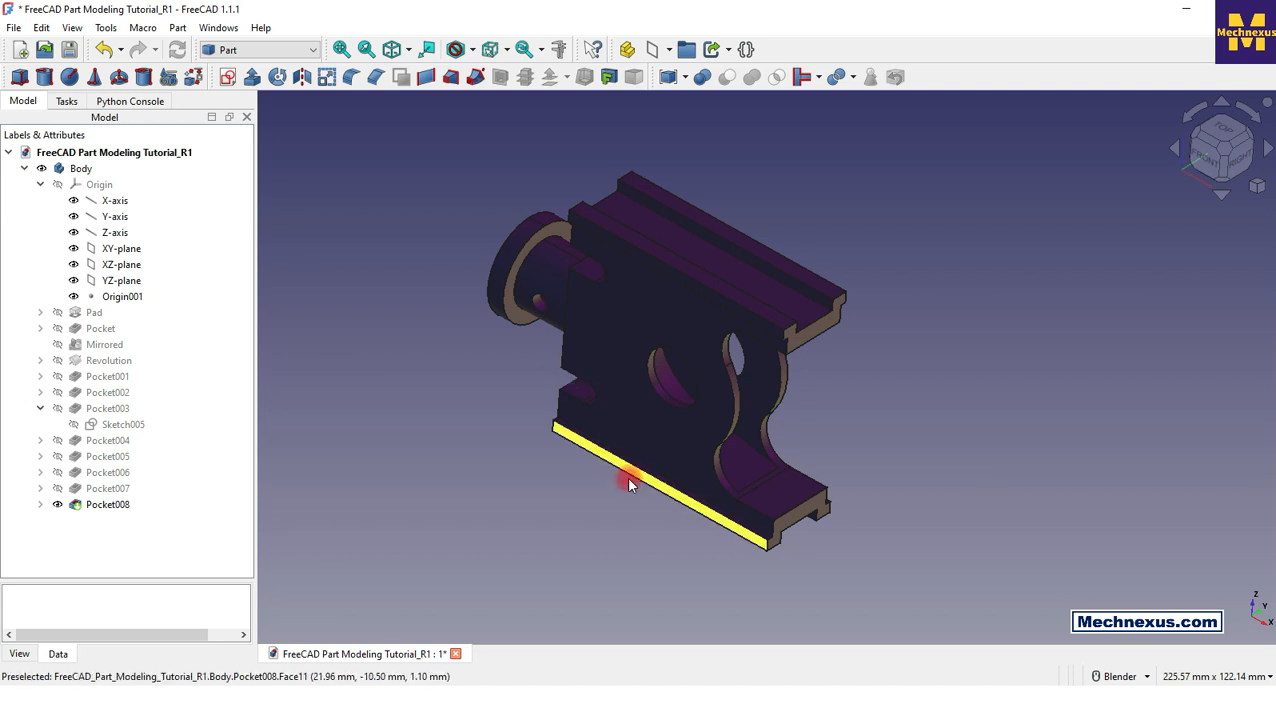
Set the main light, backlight and fill light intensities to 100% in the Light Sources preferences and accept the change
left_click(14, 27)
mouse_move(41, 27)
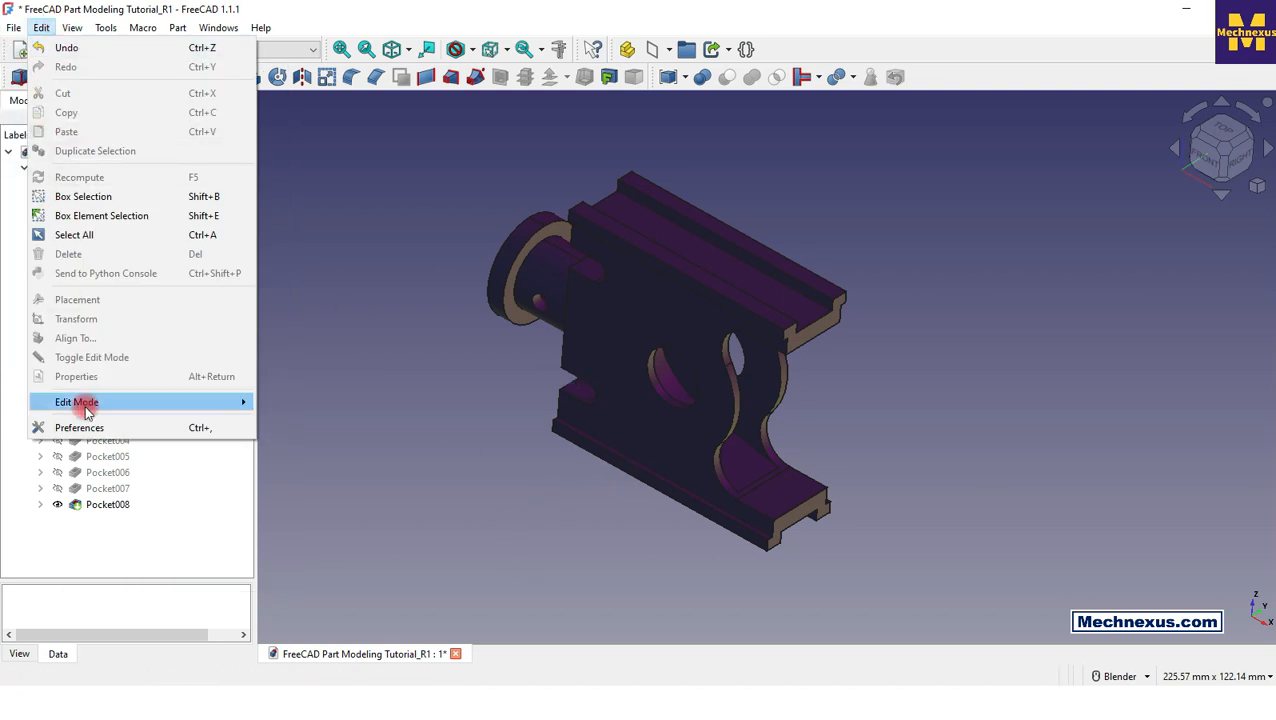
left_click(90, 429)
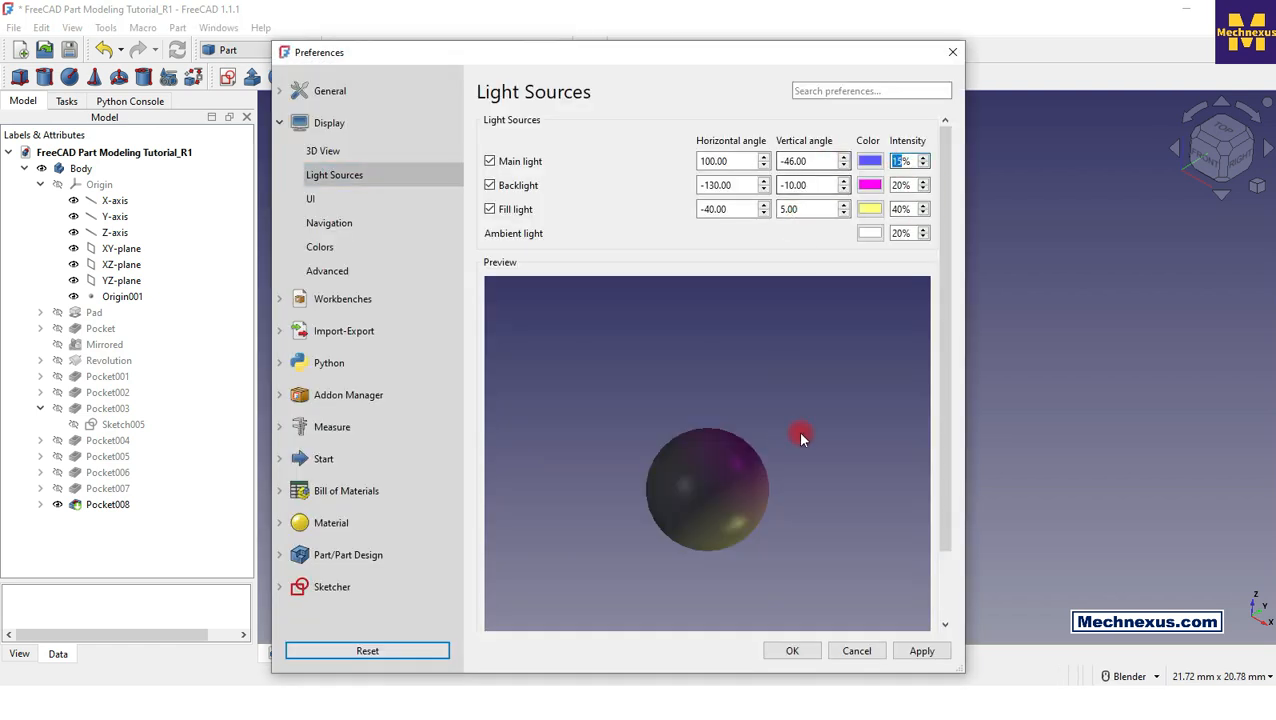
type("100")
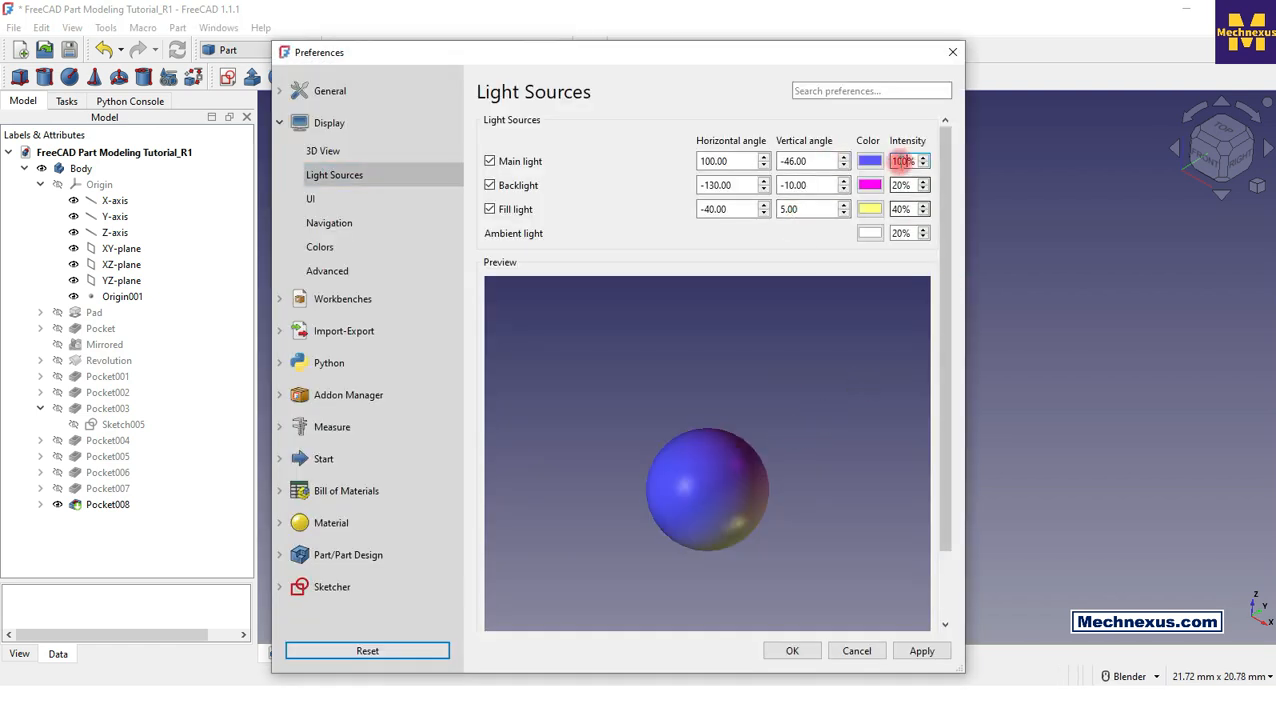
double_click(900, 185)
type("100")
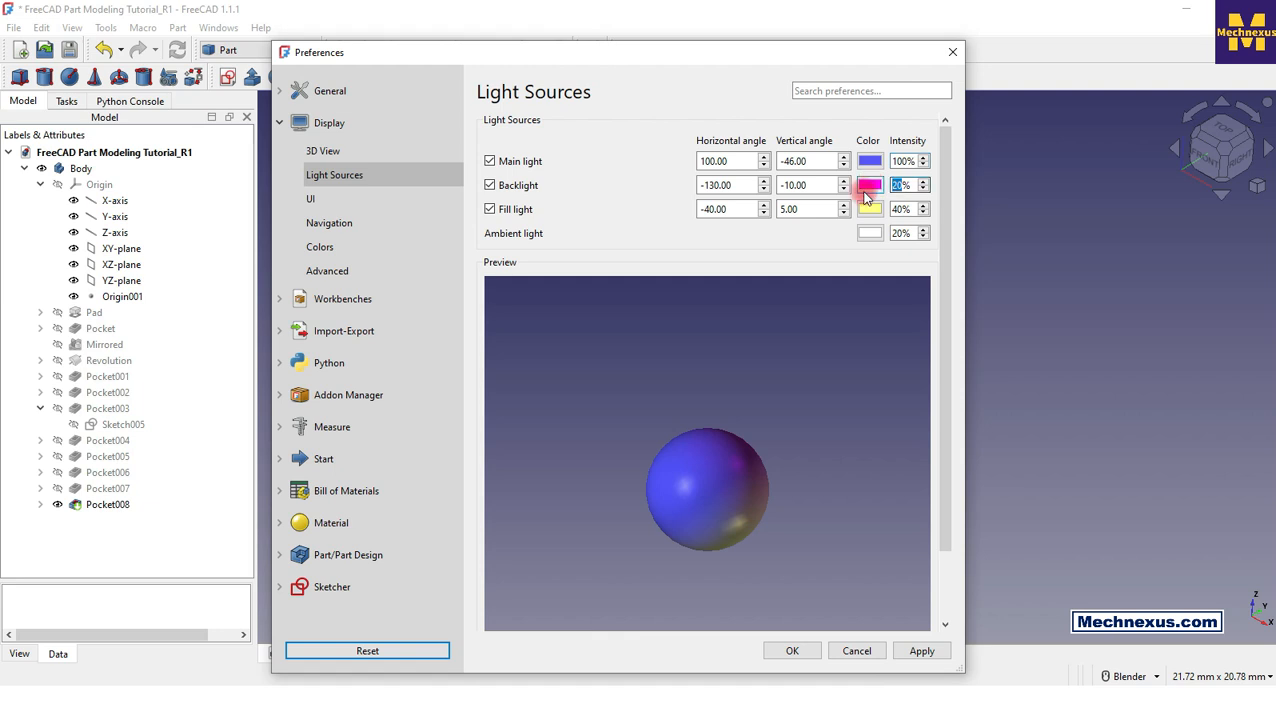
double_click(901, 209)
left_click(869, 212)
type("100")
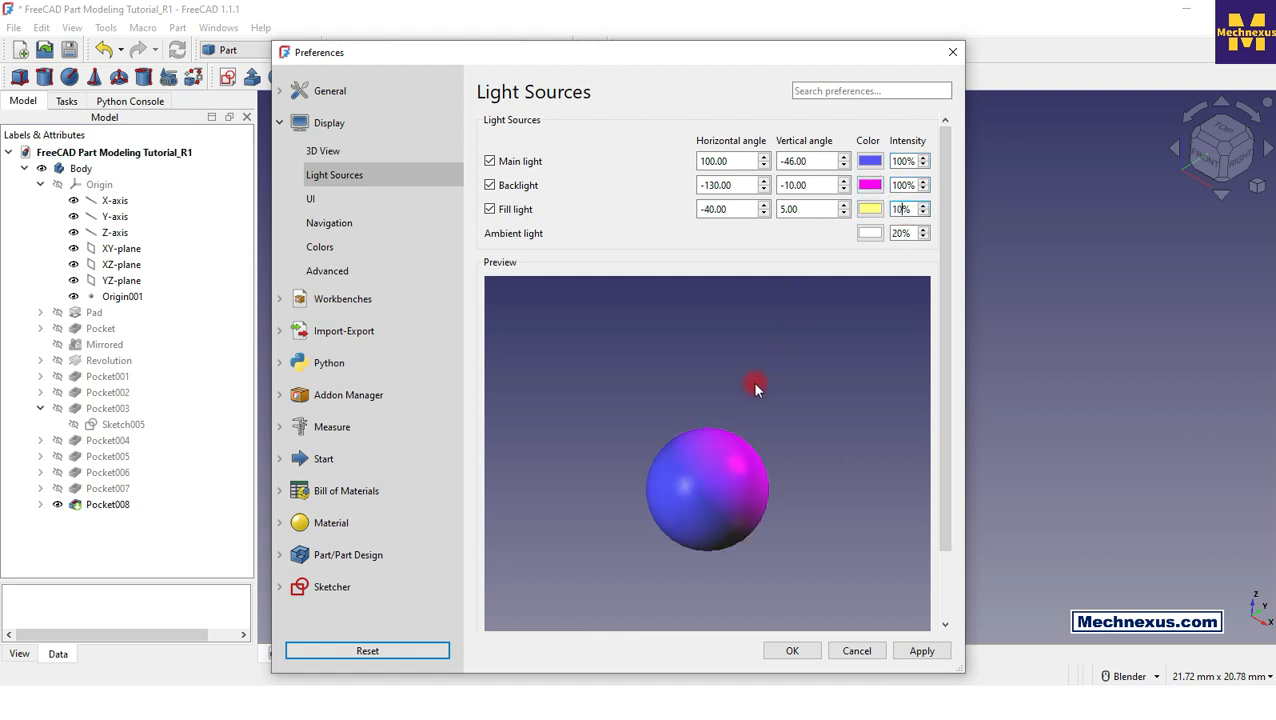
left_click(800, 650)
scroll(712, 379, "up", 3)
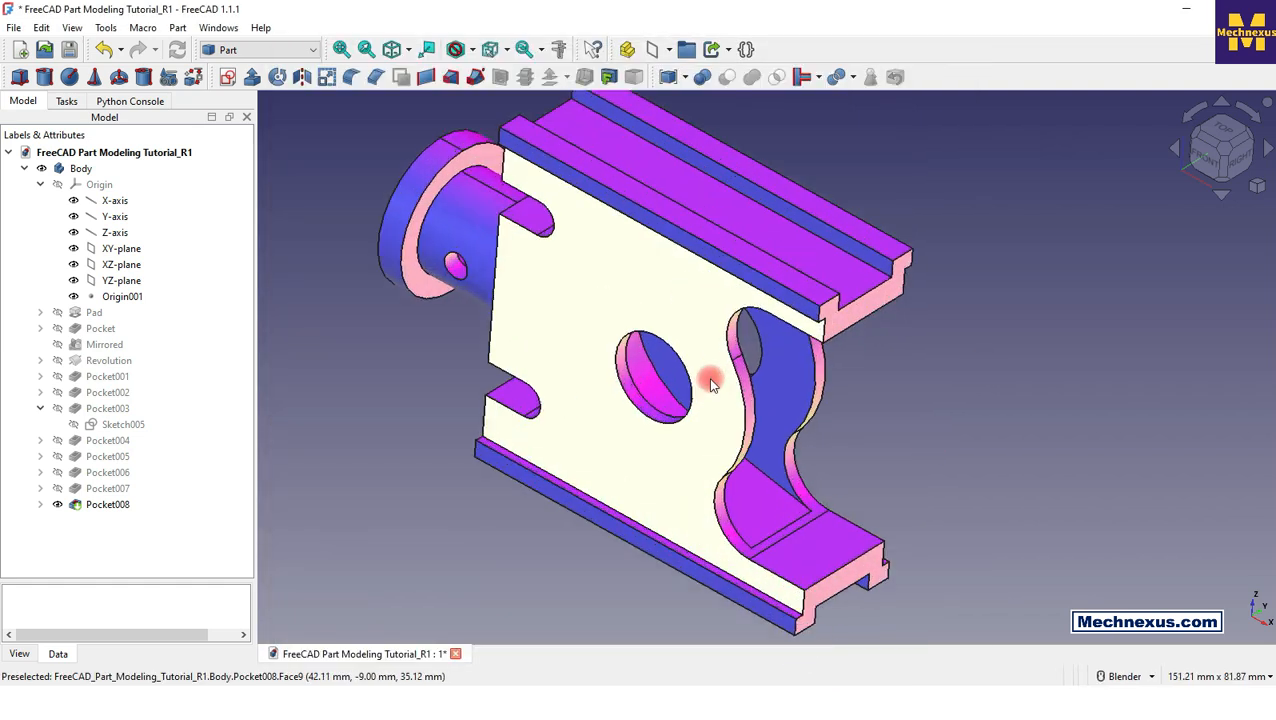
scroll(936, 430, "down", 3)
middle_click_drag(938, 416, 868, 443)
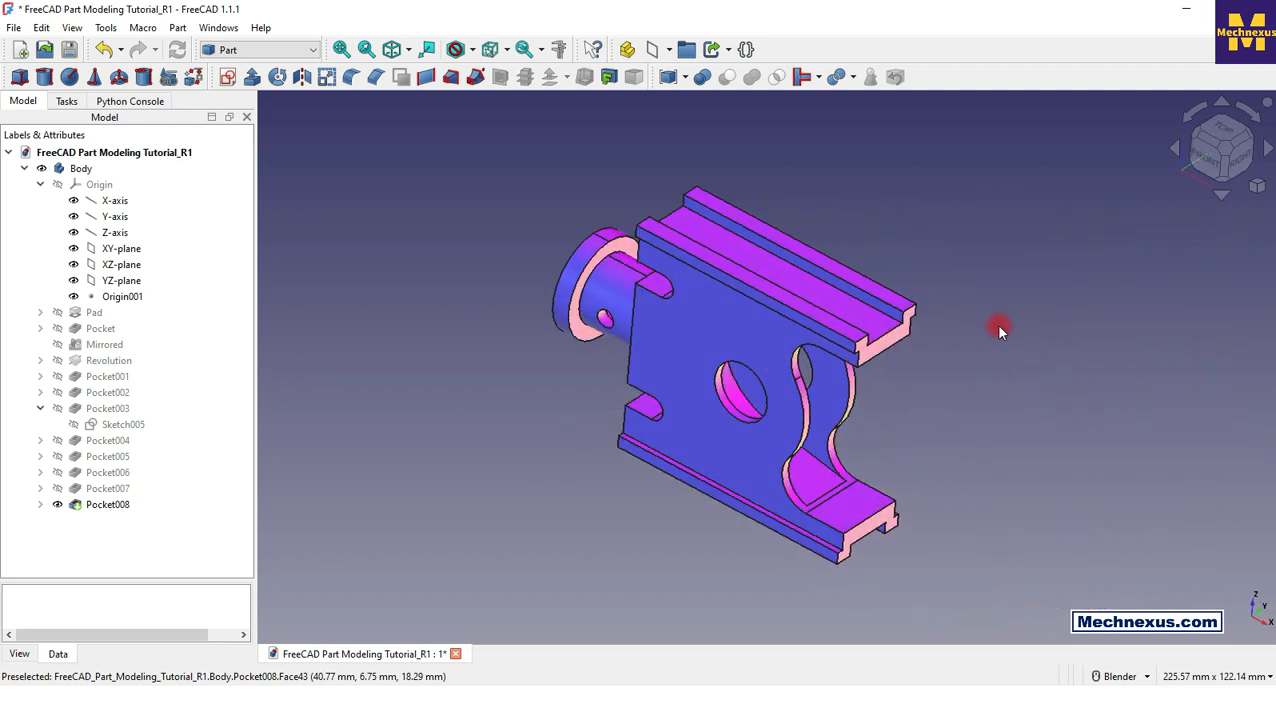
Review the light colors and intensities in the Light Sources preferences and close the preferences
left_click(42, 28)
left_click(88, 427)
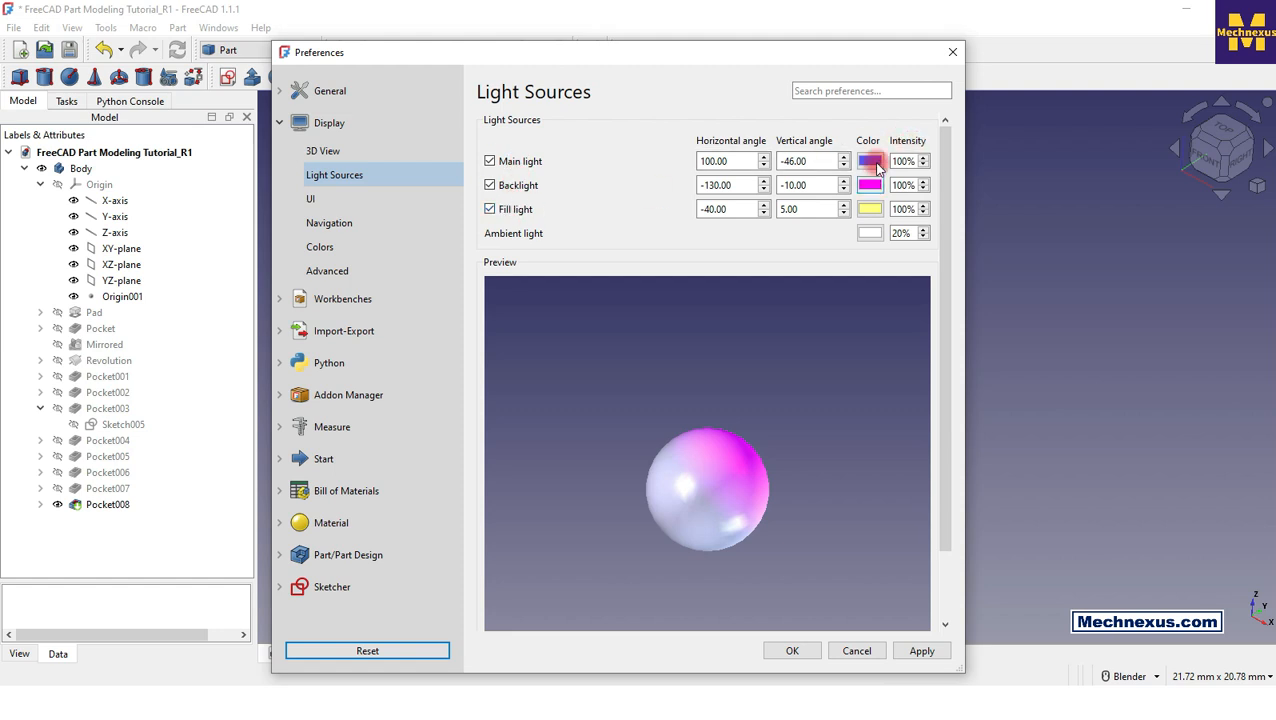
left_click(789, 651)
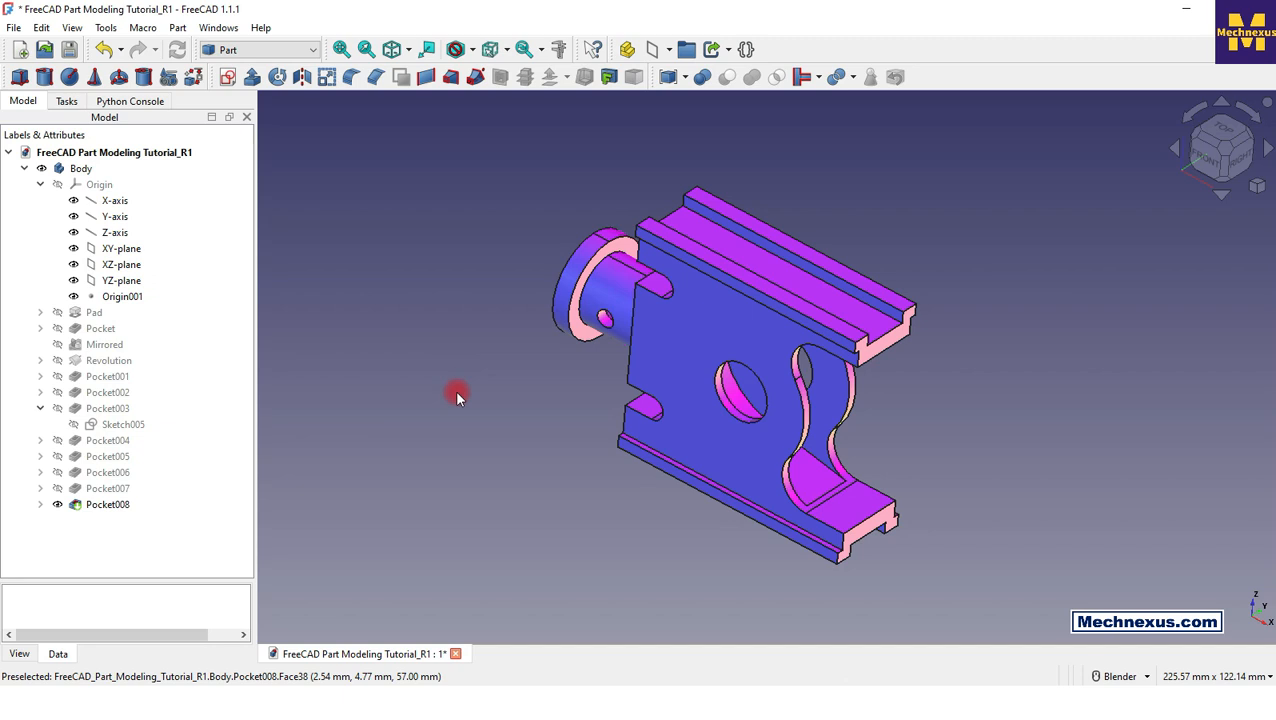
Set the 3D view of the part to the isometric orientation
mouse_move(803, 441)
middle_mouse_down()
mouse_move(823, 436)
mouse_move(817, 450)
mouse_move(818, 436)
middle_mouse_up()
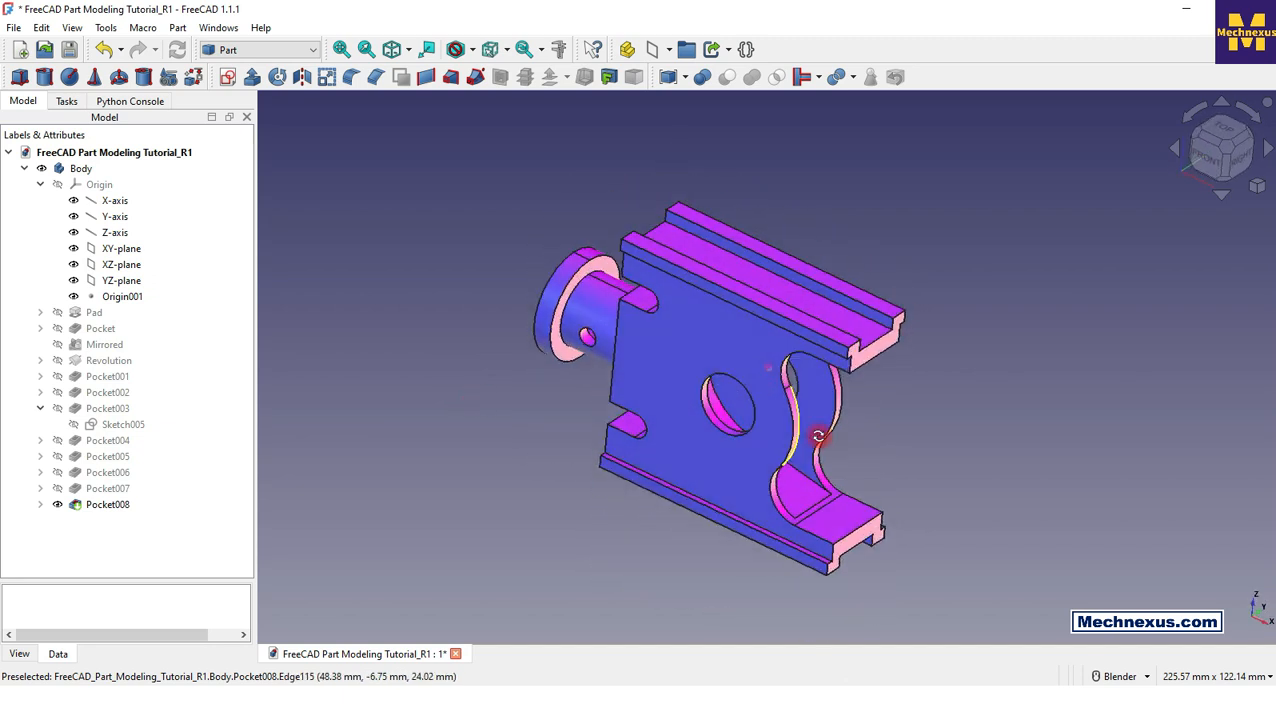
left_click(1254, 189)
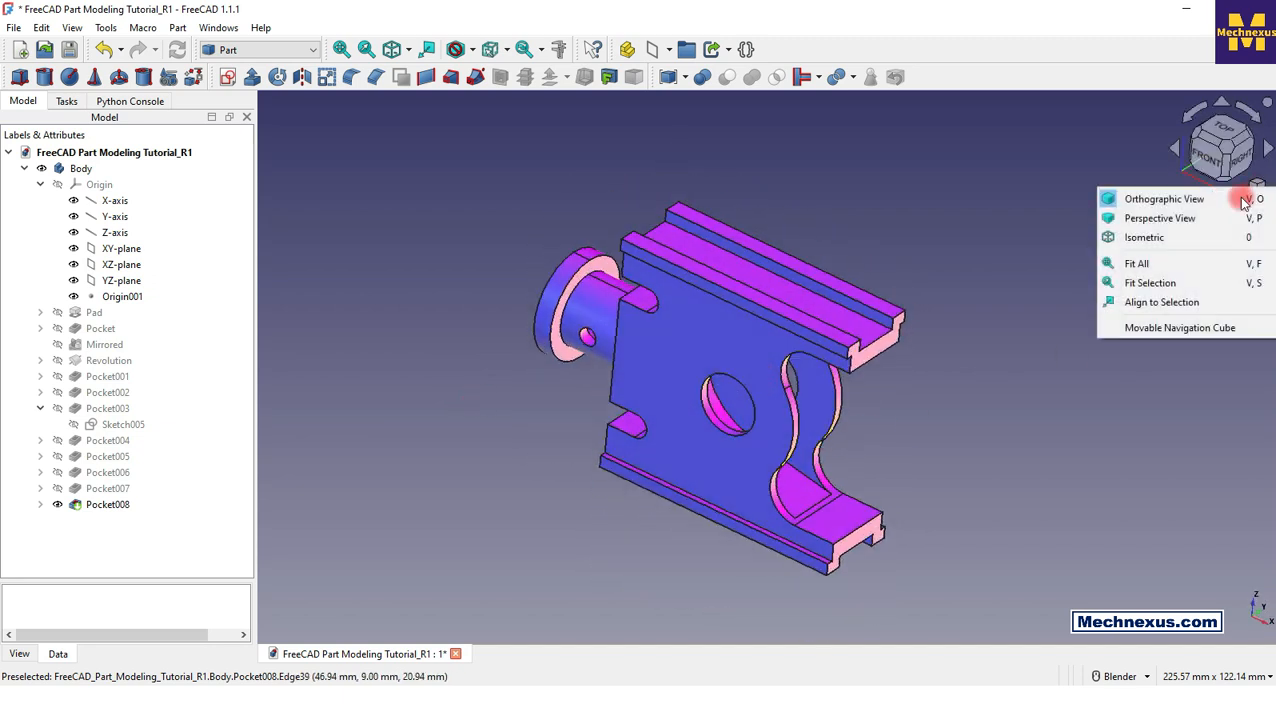
left_click(1145, 237)
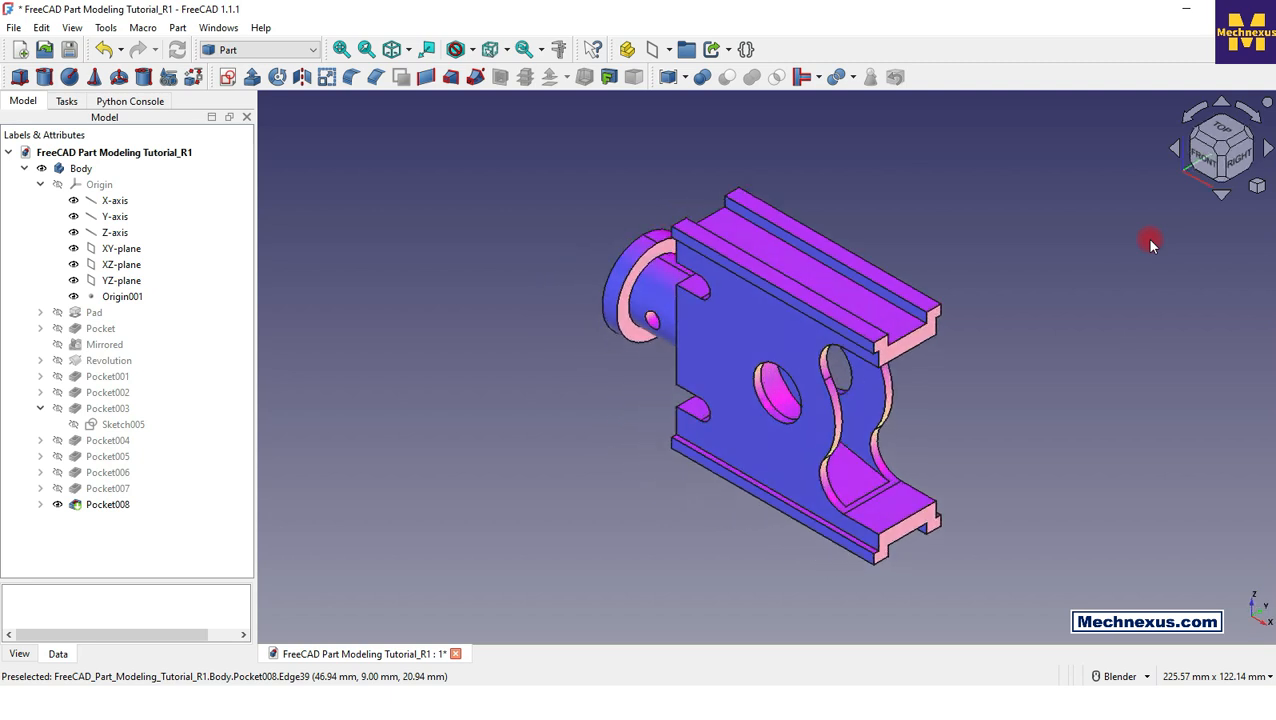
scroll(1034, 480, "up", 1)
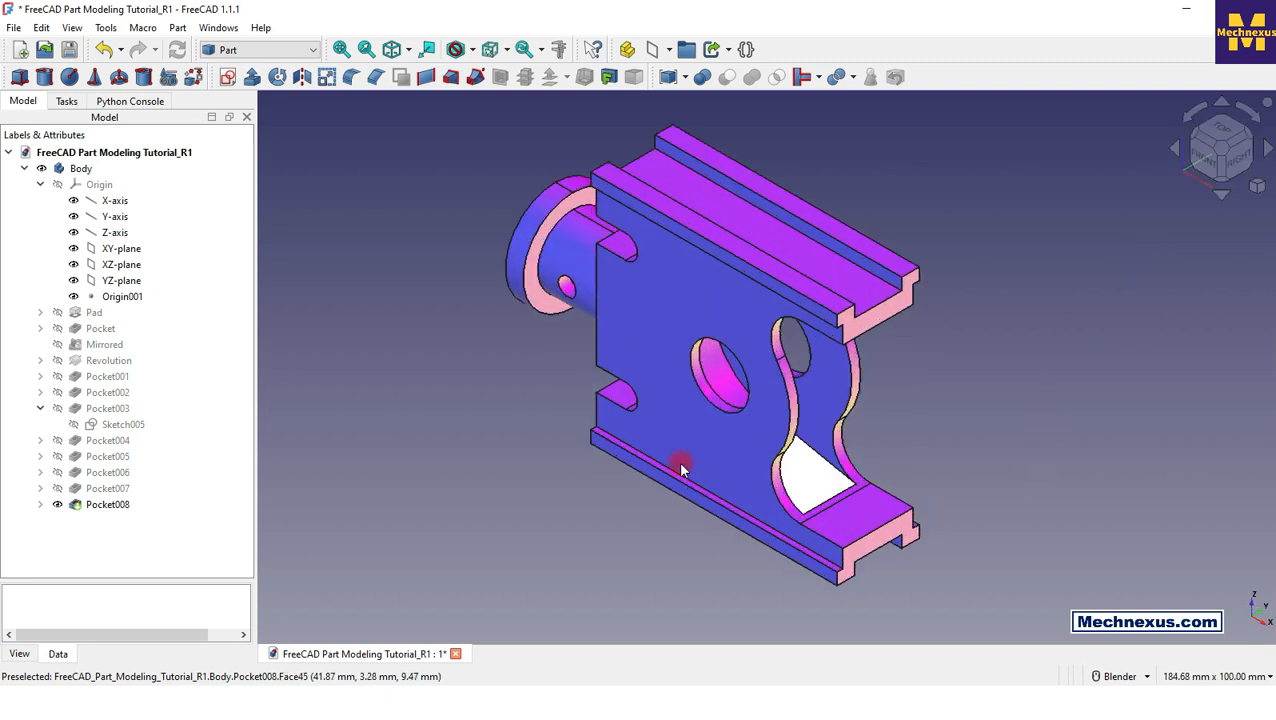
scroll(512, 489, "down", 1)
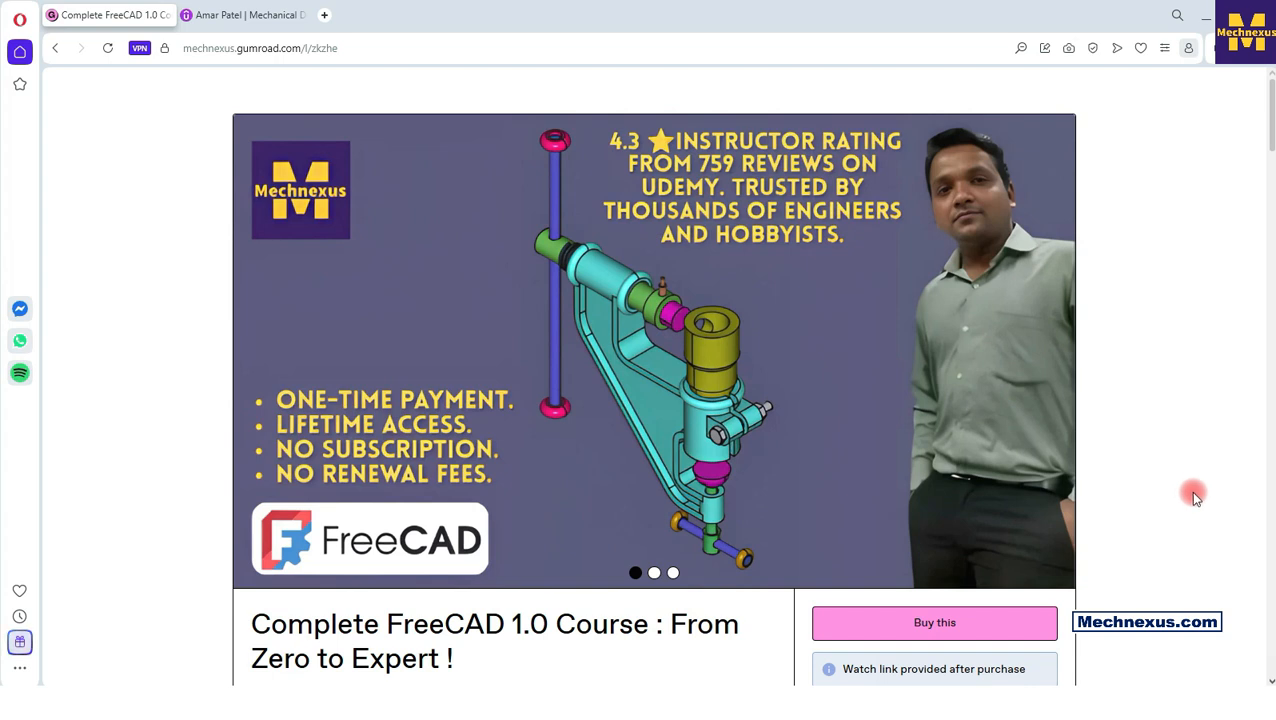
In the browser, examine the FreeCAD 1.0 course page's overview, included items and section-by-section lecture list
scroll(1195, 494, "down", 5)
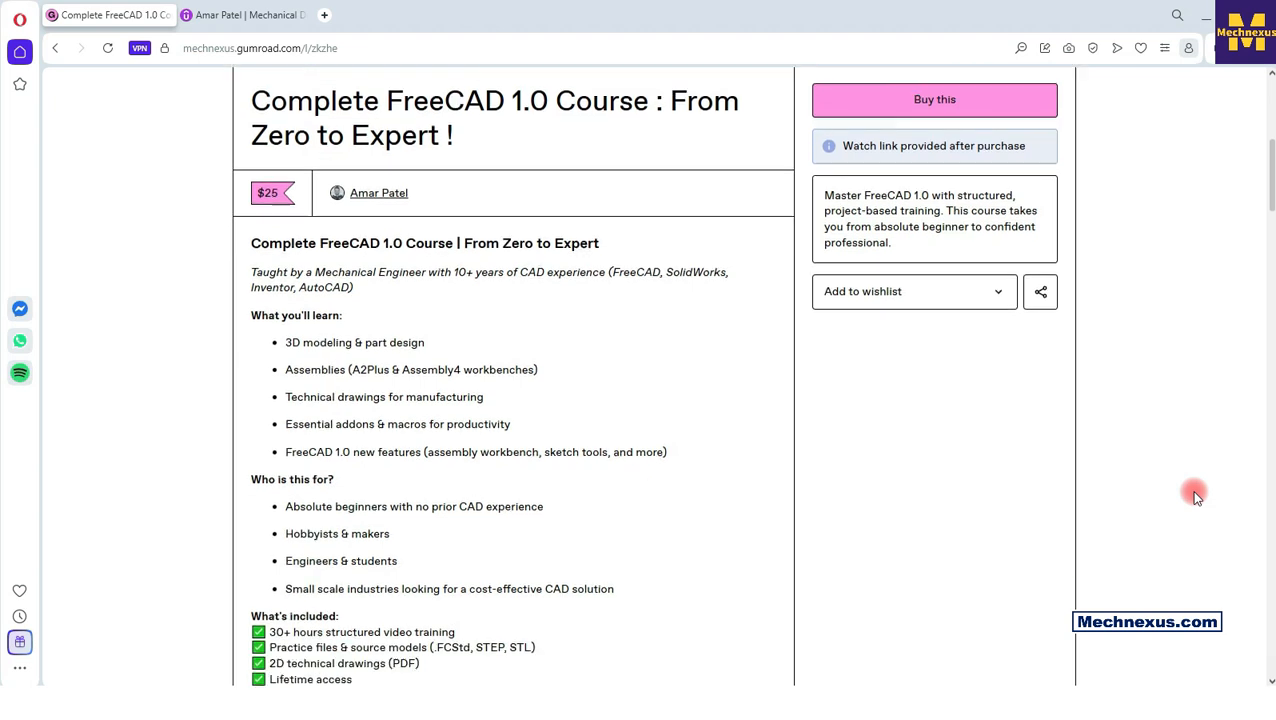
scroll(1195, 494, "down", 2)
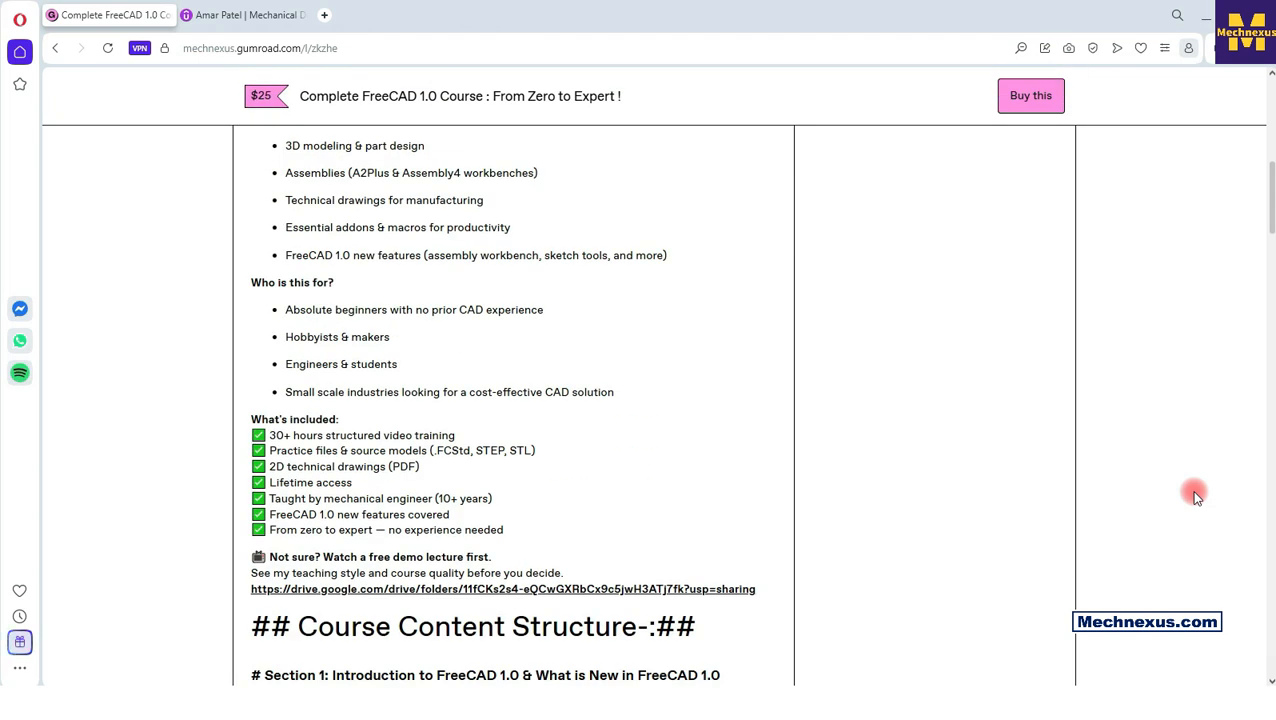
scroll(1195, 494, "down", 2)
scroll(1195, 494, "down", 3)
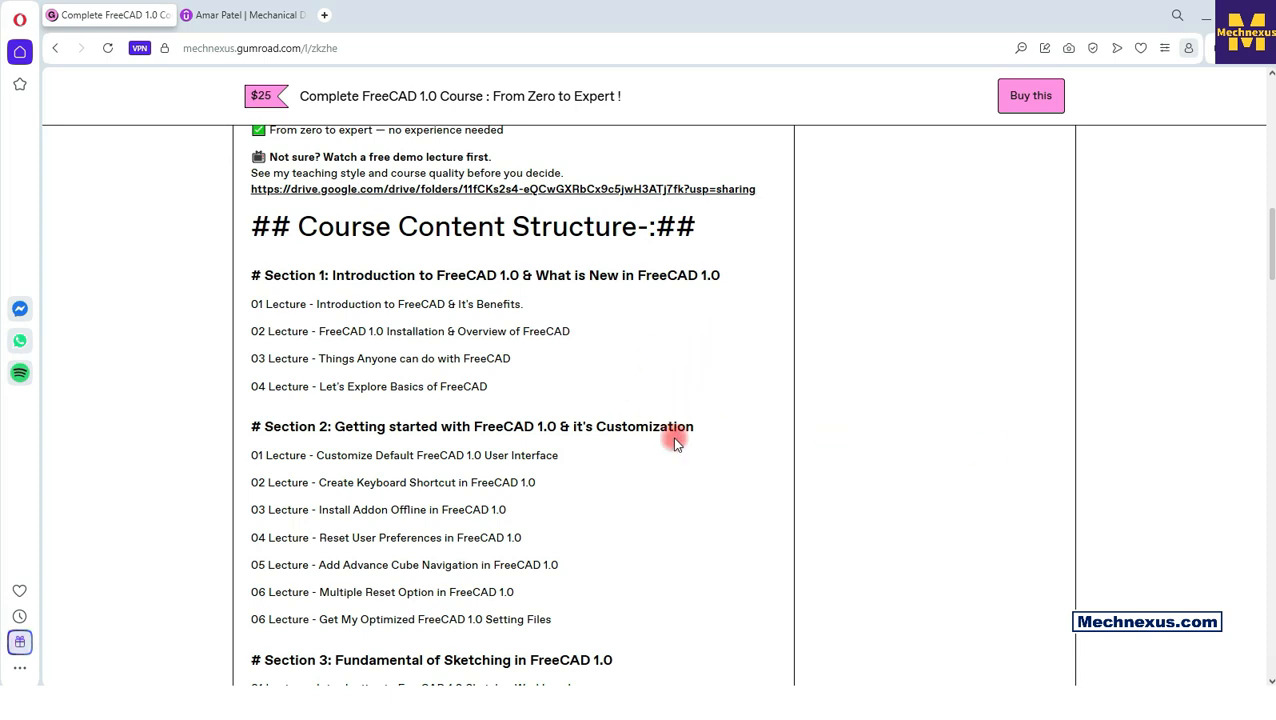
scroll(674, 473, "down", 3)
scroll(674, 475, "down", 6)
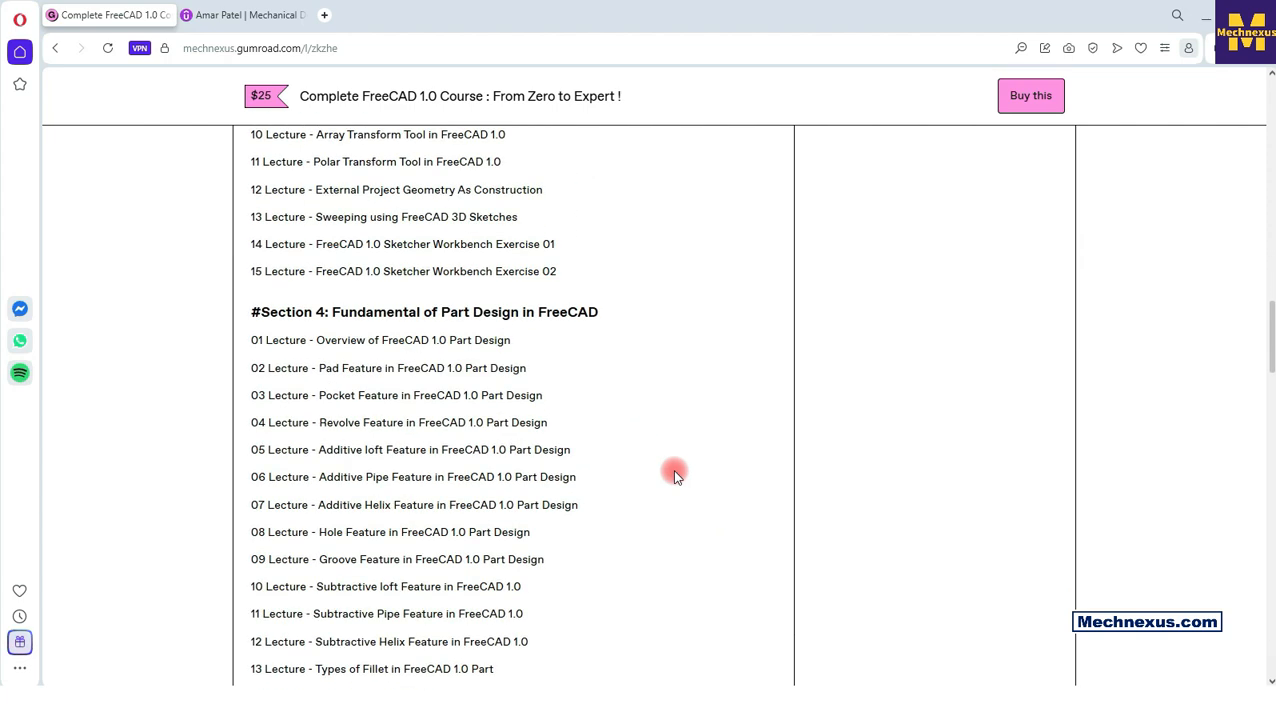
scroll(674, 475, "down", 4)
scroll(674, 475, "down", 4)
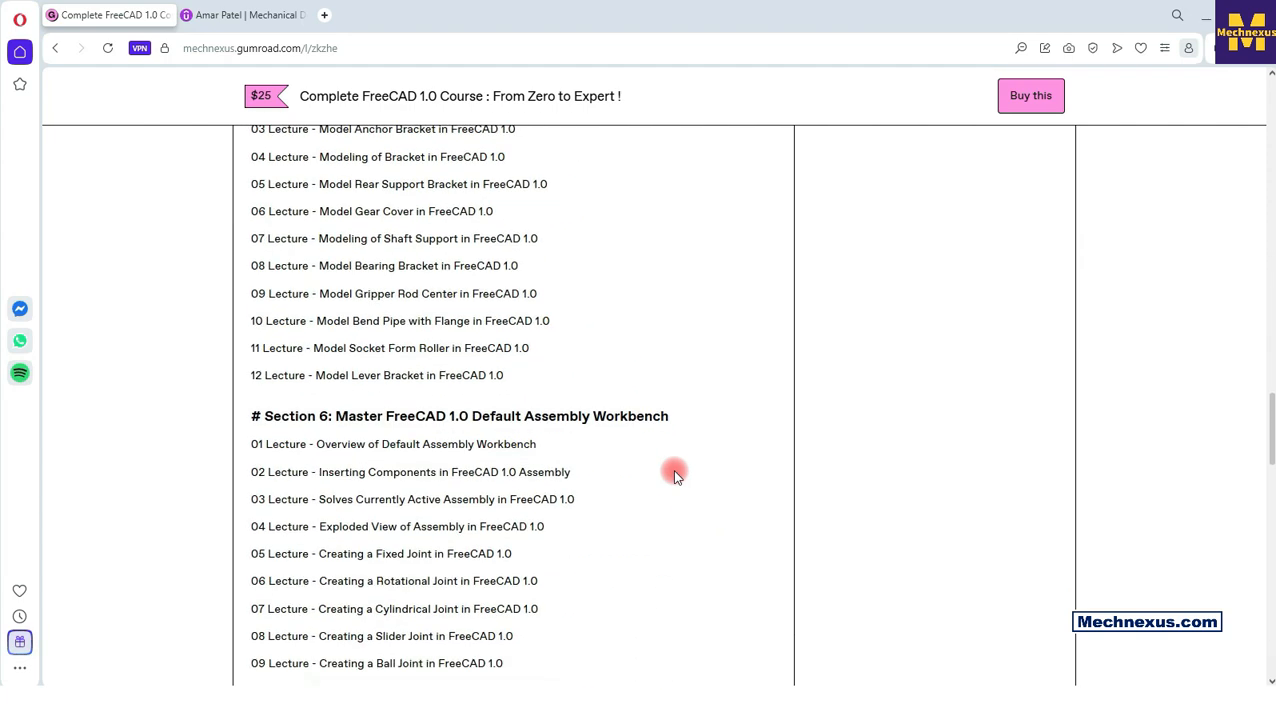
scroll(674, 475, "down", 4)
scroll(674, 475, "down", 3)
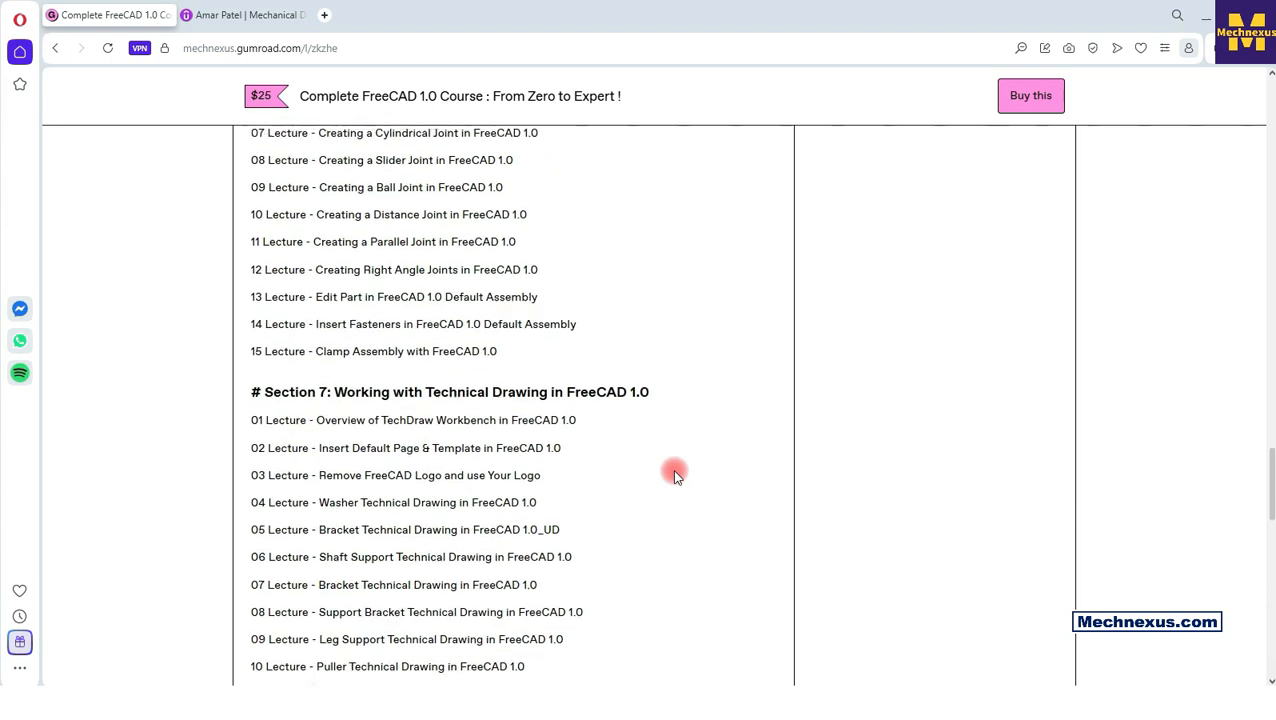
scroll(674, 475, "up", 2)
scroll(674, 475, "up", 20)
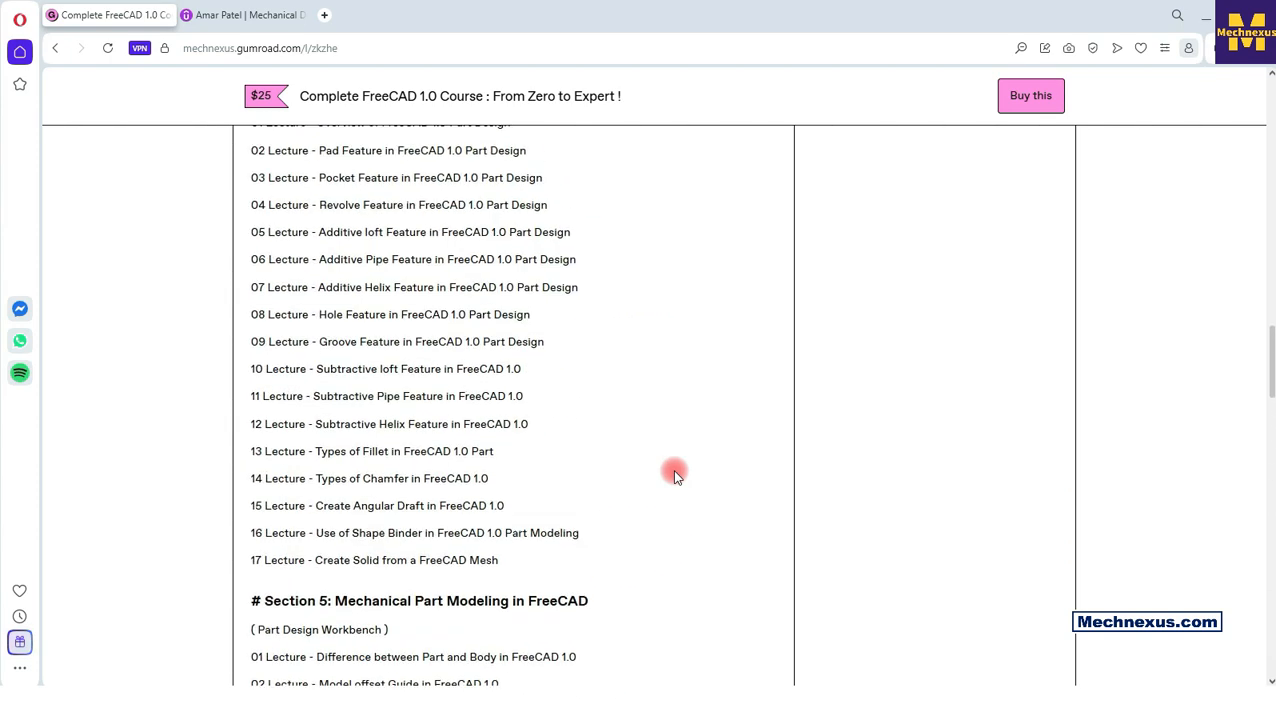
scroll(674, 475, "up", 6)
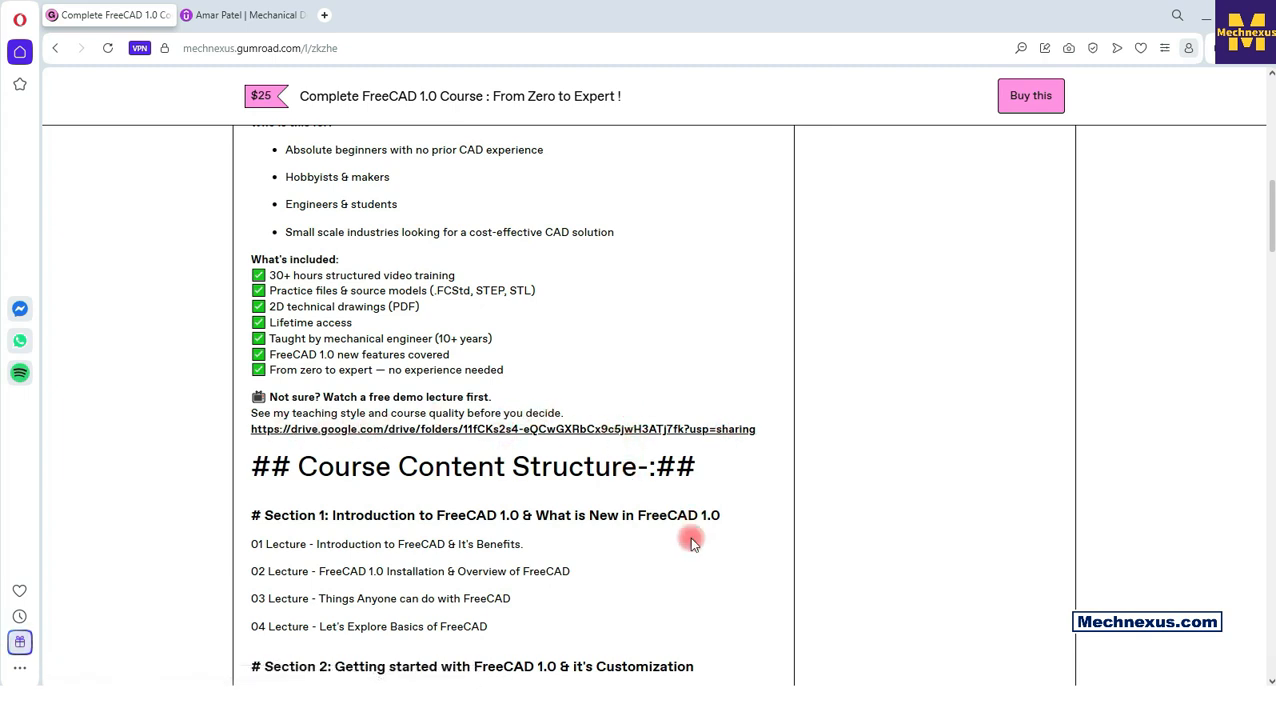
scroll(700, 576, "up", 6)
scroll(700, 580, "up", 3)
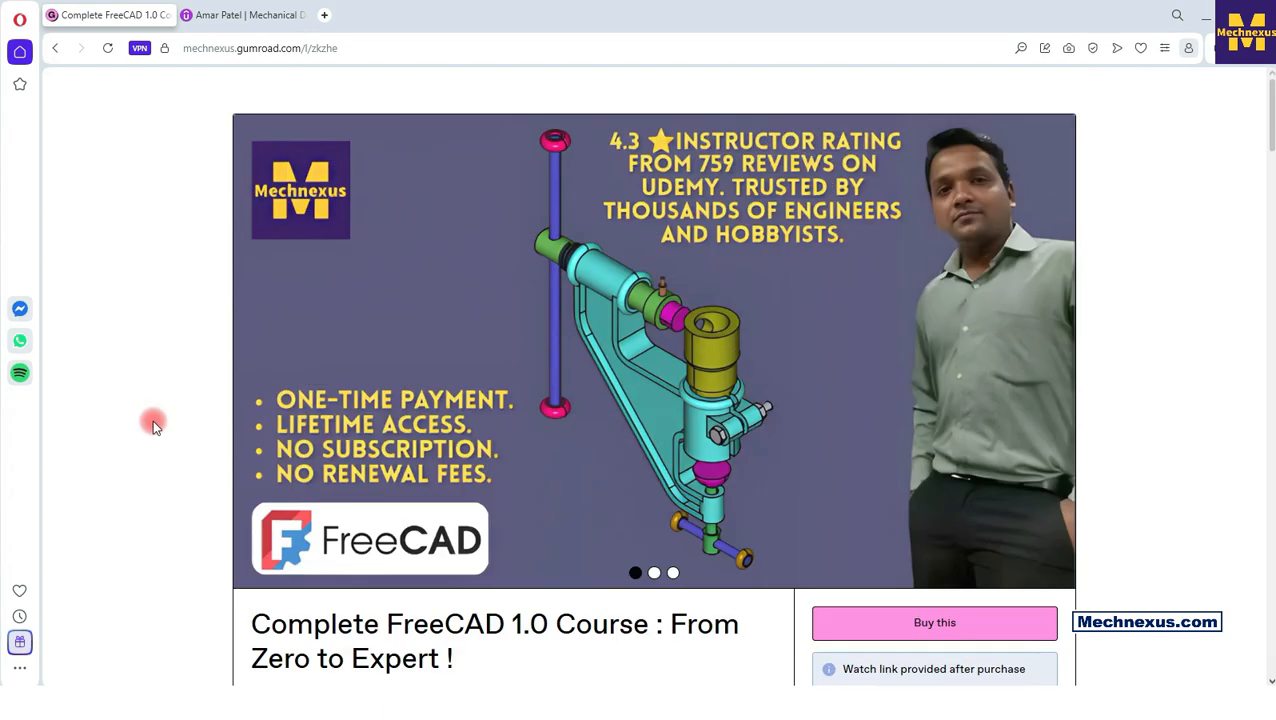